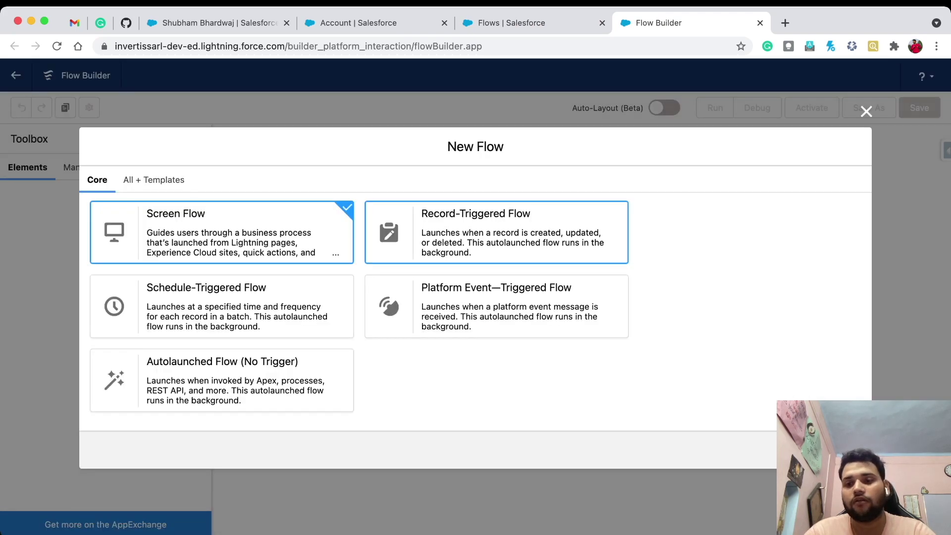
# Start a freeform record-triggered flow on the Lead object
pyautogui.click(496, 232)
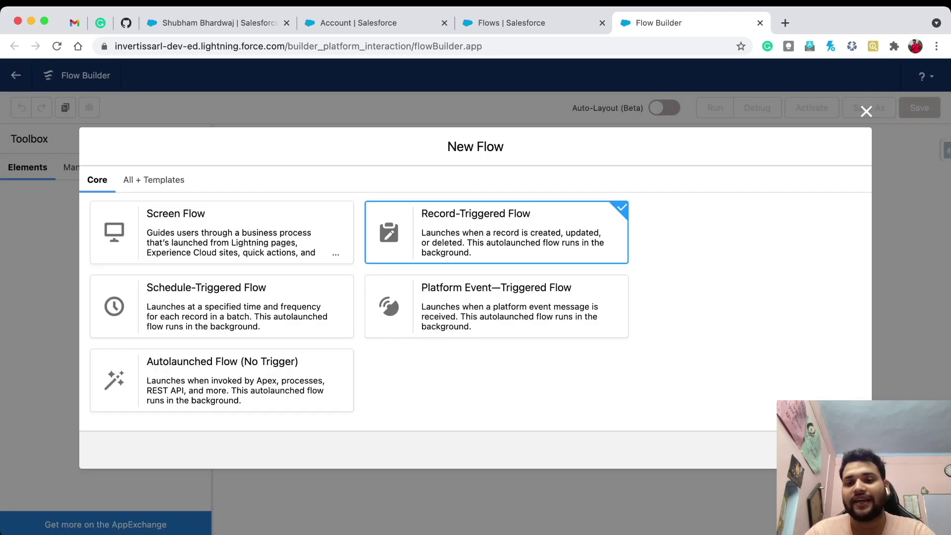
pyautogui.click(836, 449)
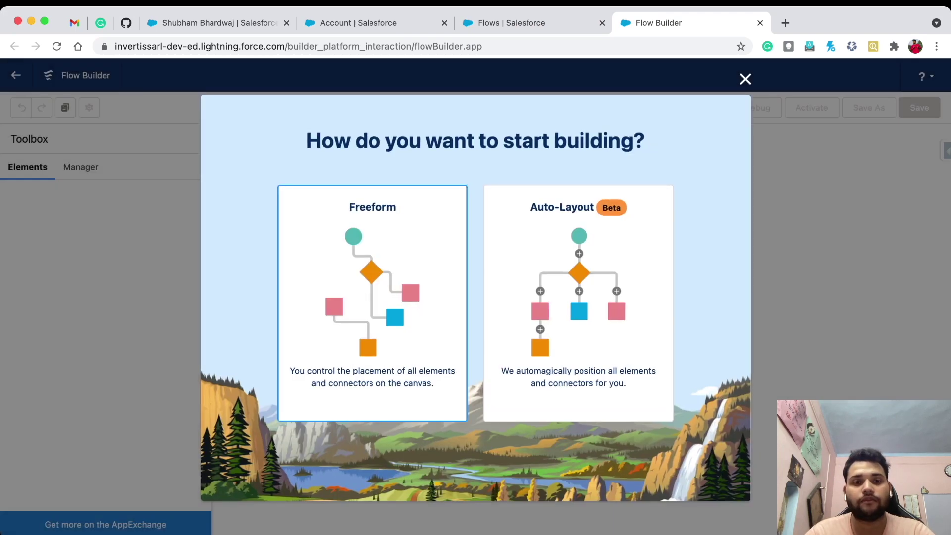
pyautogui.click(371, 268)
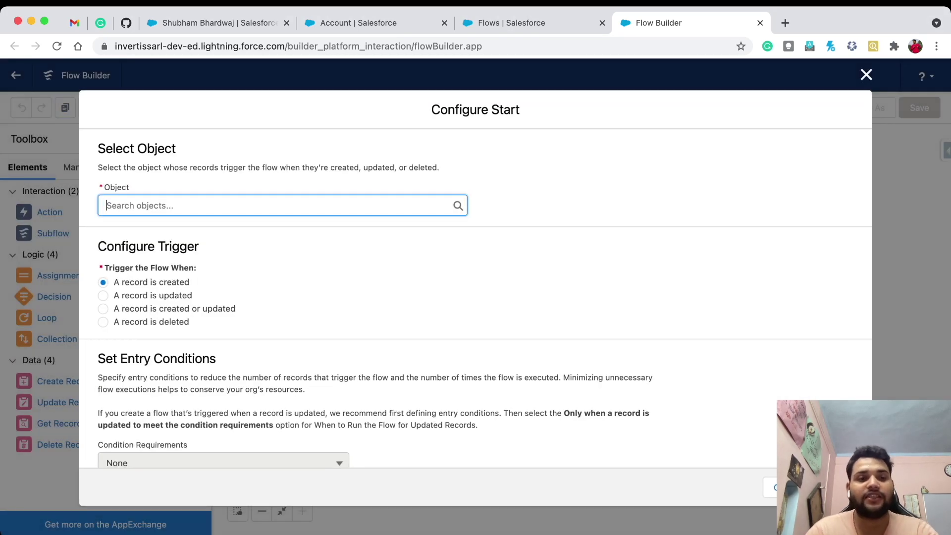
pyautogui.write('Lead')
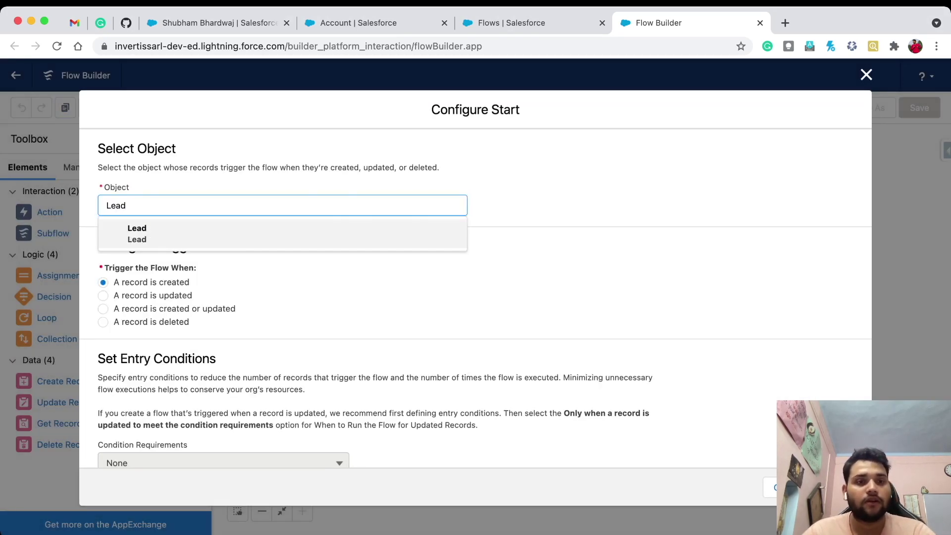
pyautogui.press('Return')
pyautogui.scroll(-3, 476, 298)
pyautogui.scroll(3, 476, 319)
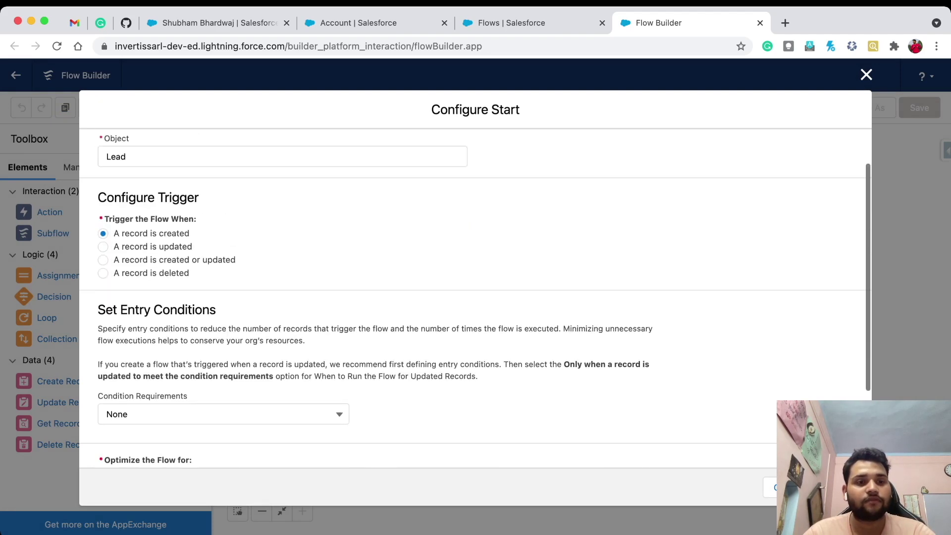
pyautogui.scroll(-1, 476, 318)
pyautogui.scroll(-1, 476, 297)
# Require AnnualRevenue greater than 50000000 as the entry condition, optimized for fast field updates
pyautogui.click(224, 303)
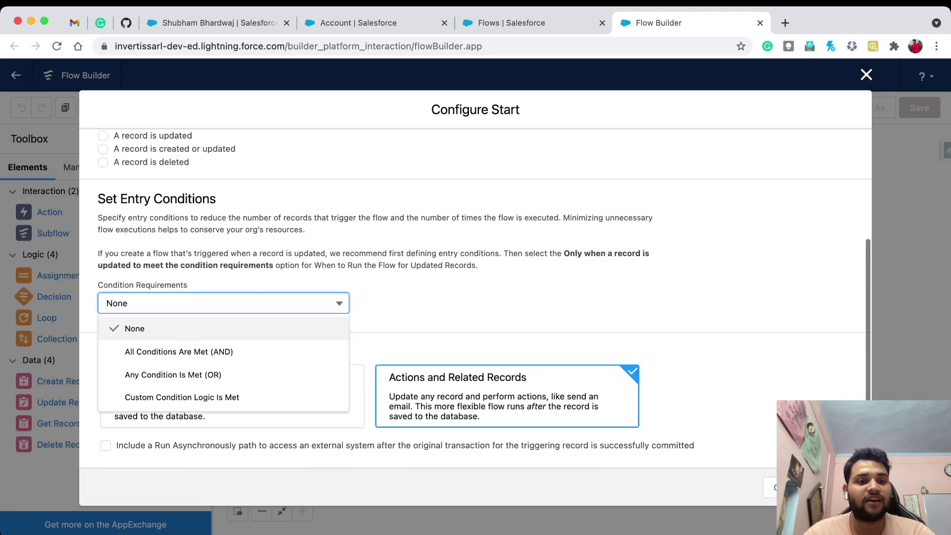
pyautogui.click(179, 352)
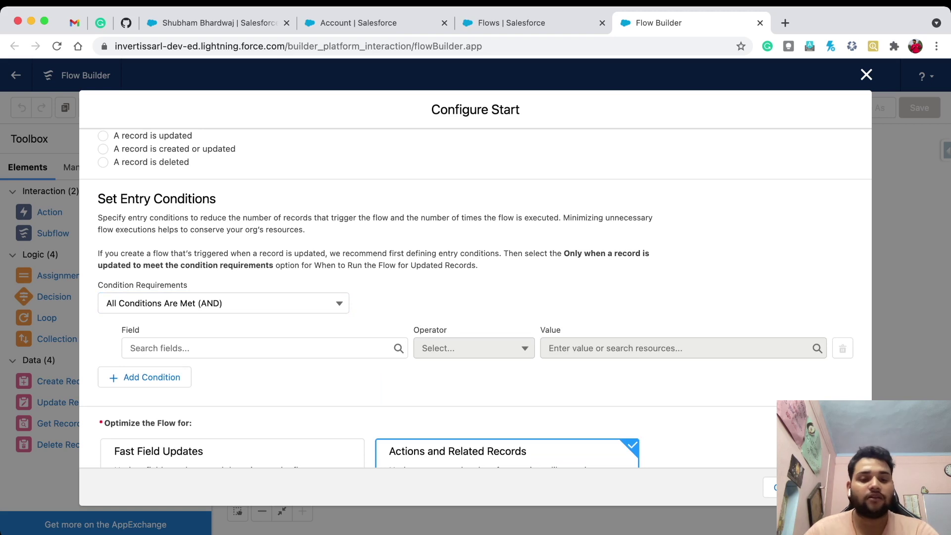
pyautogui.click(261, 348)
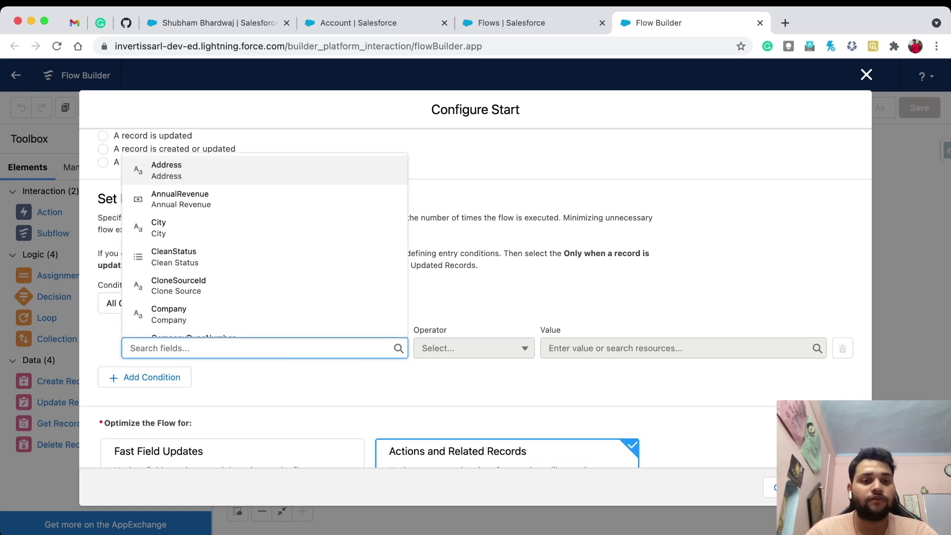
pyautogui.write('annual')
pyautogui.click(182, 320)
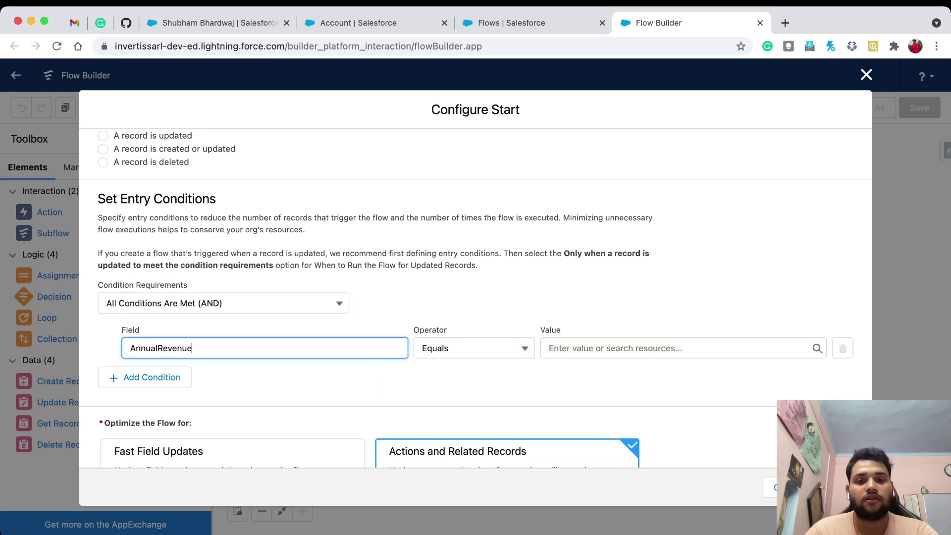
pyautogui.click(473, 348)
pyautogui.click(464, 419)
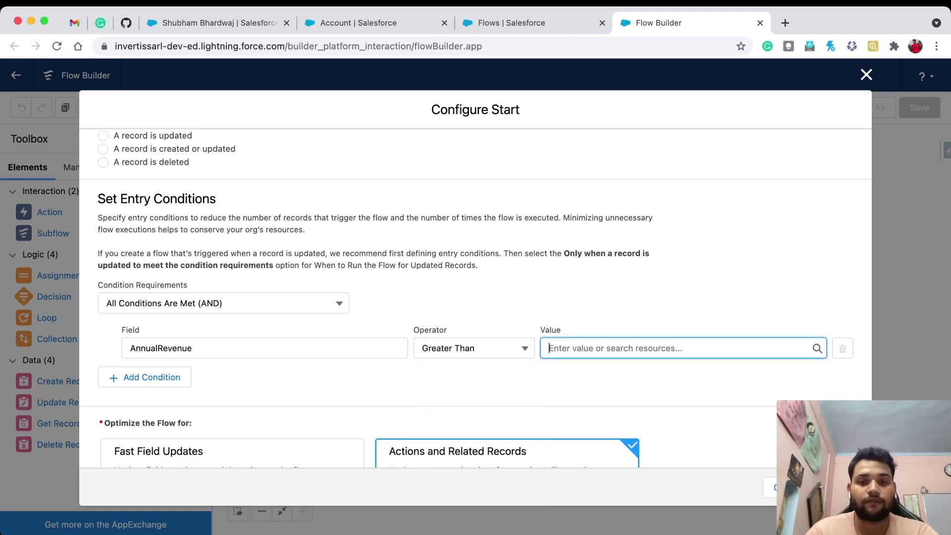
pyautogui.write('500')
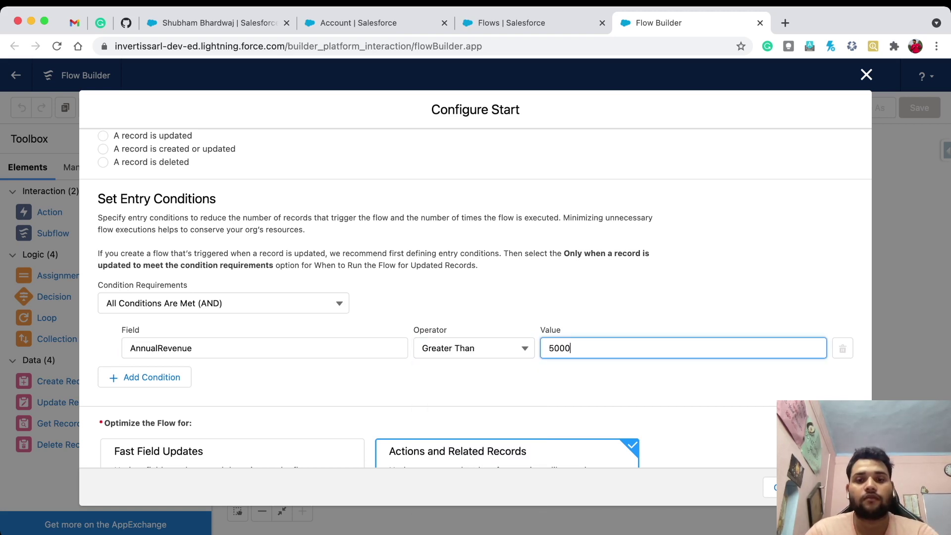
pyautogui.write('00000')
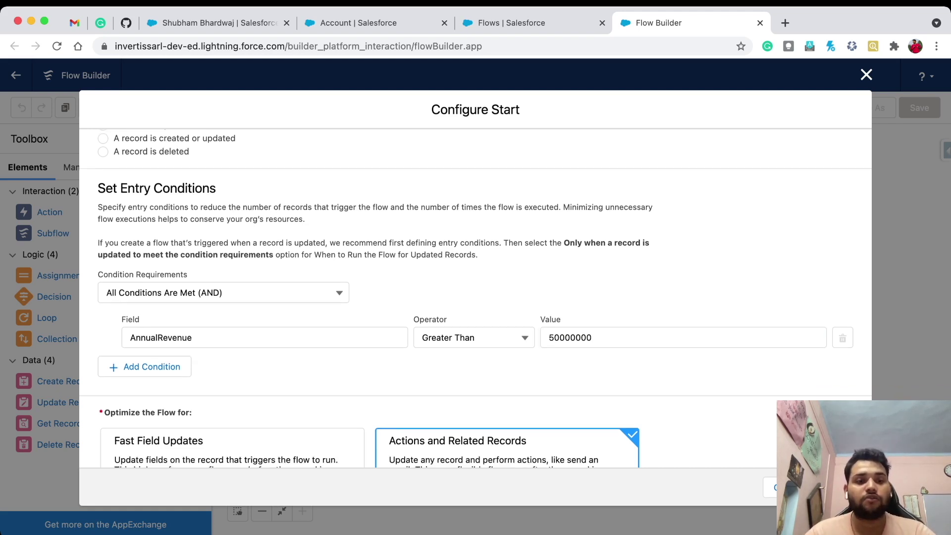
pyautogui.scroll(-2, 476, 297)
pyautogui.click(232, 397)
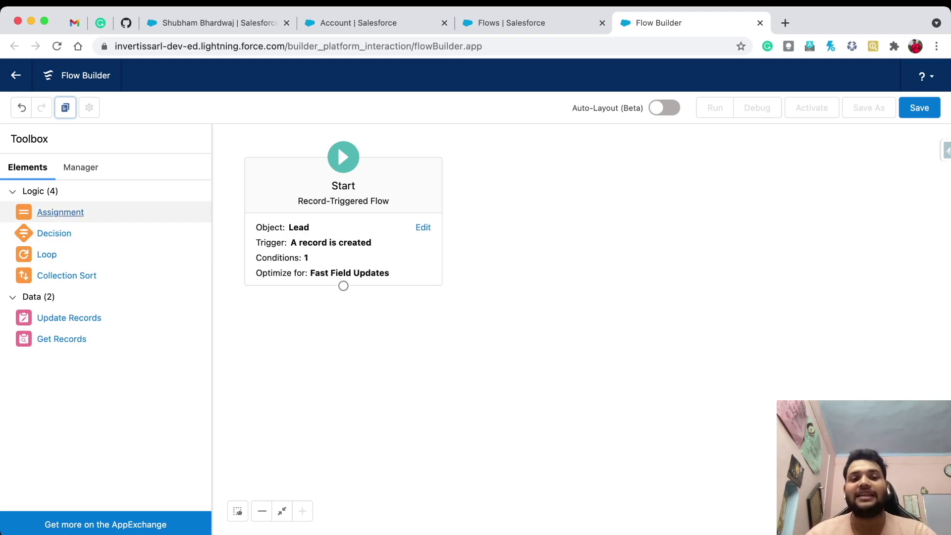
# Add an 'Update Rating' assignment that sets {!$Record.Rating} to Hot
pyautogui.moveTo(60, 212); pyautogui.dragTo(341, 350)
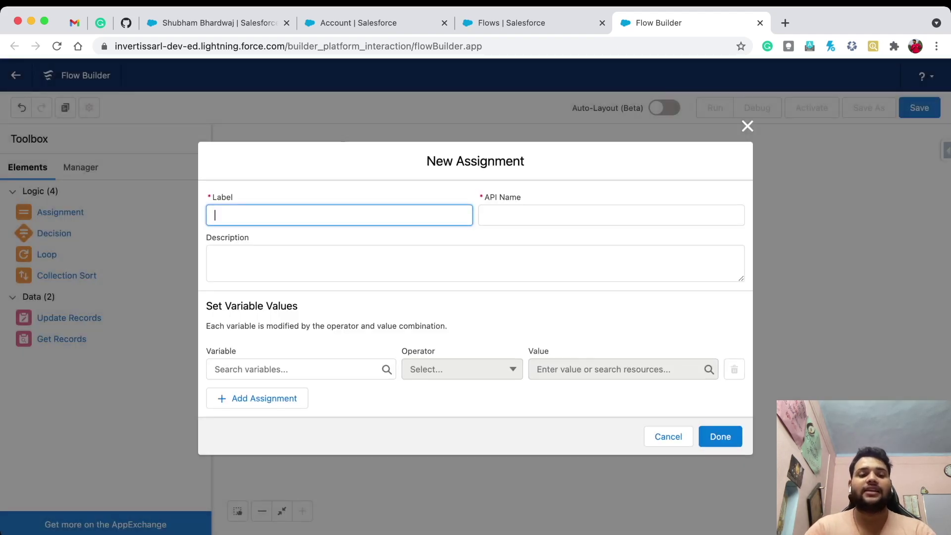
pyautogui.write('Update Rating')
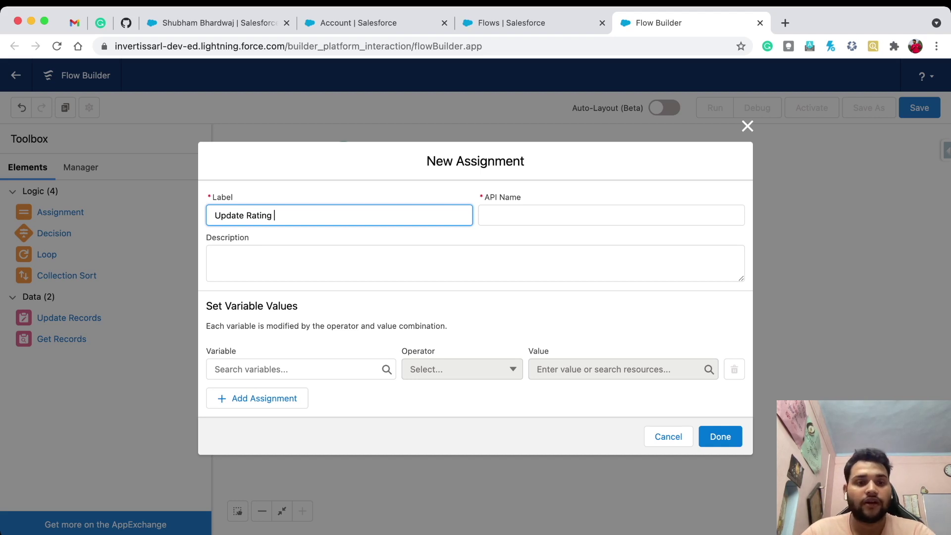
pyautogui.press('Tab')
pyautogui.press('Tab')
pyautogui.press('Tab')
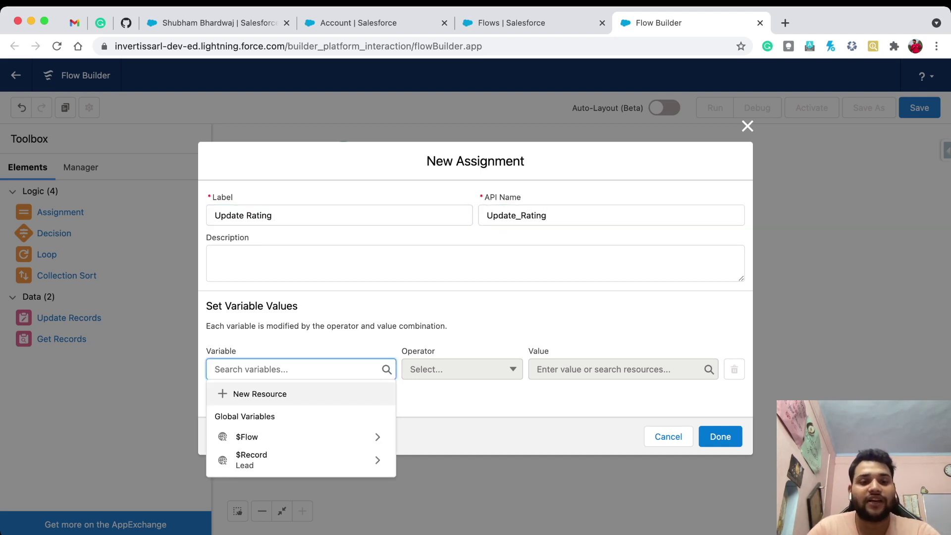
pyautogui.press('Down')
pyautogui.press('Down')
pyautogui.press('Return')
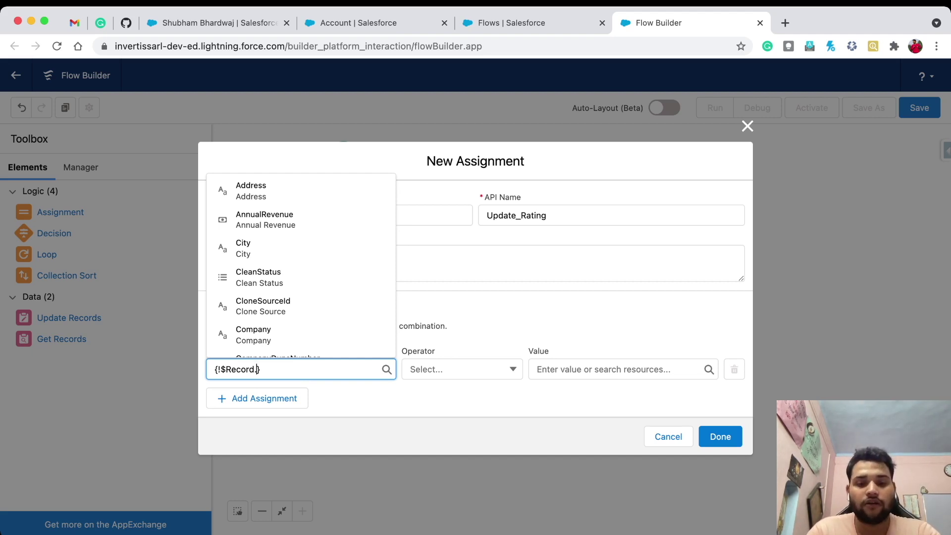
pyautogui.write('rat')
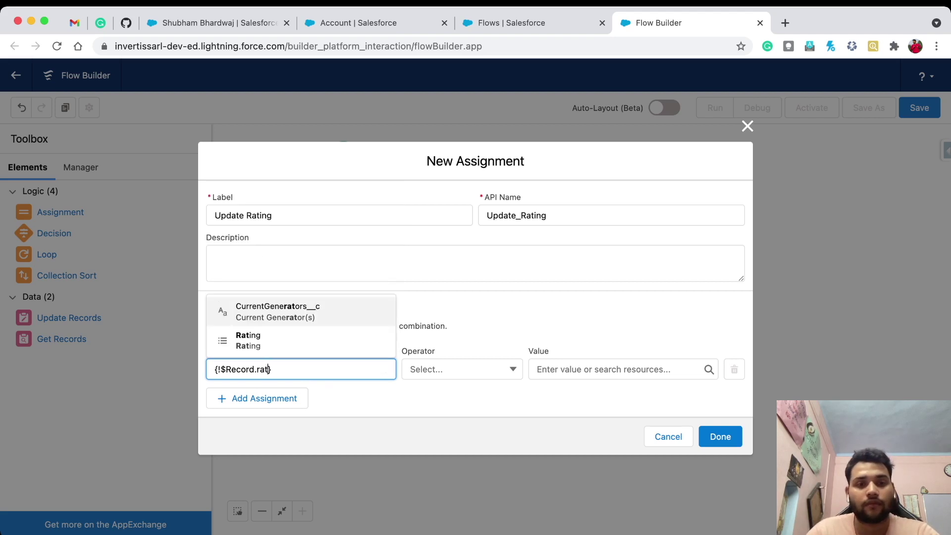
pyautogui.press('Down')
pyautogui.press('Return')
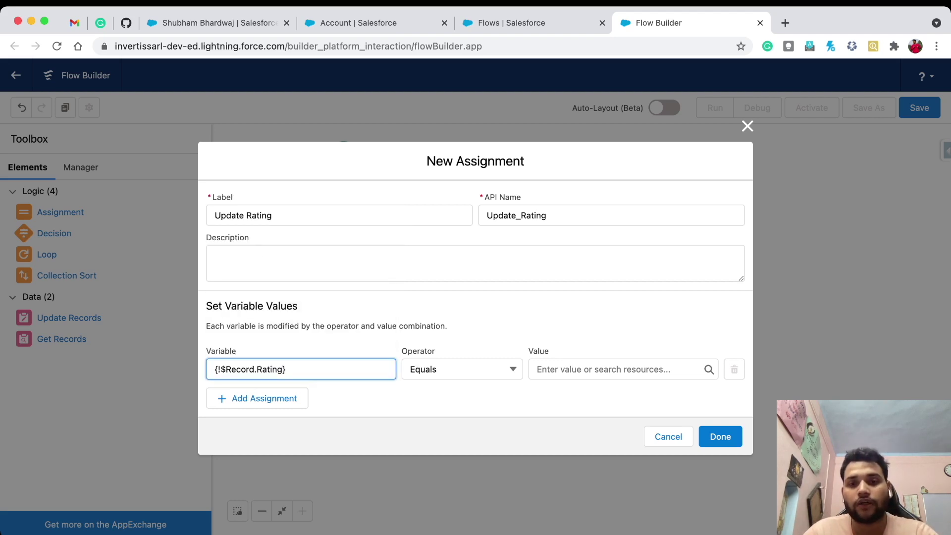
pyautogui.press('Tab')
pyautogui.press('Tab')
pyautogui.write('Hot')
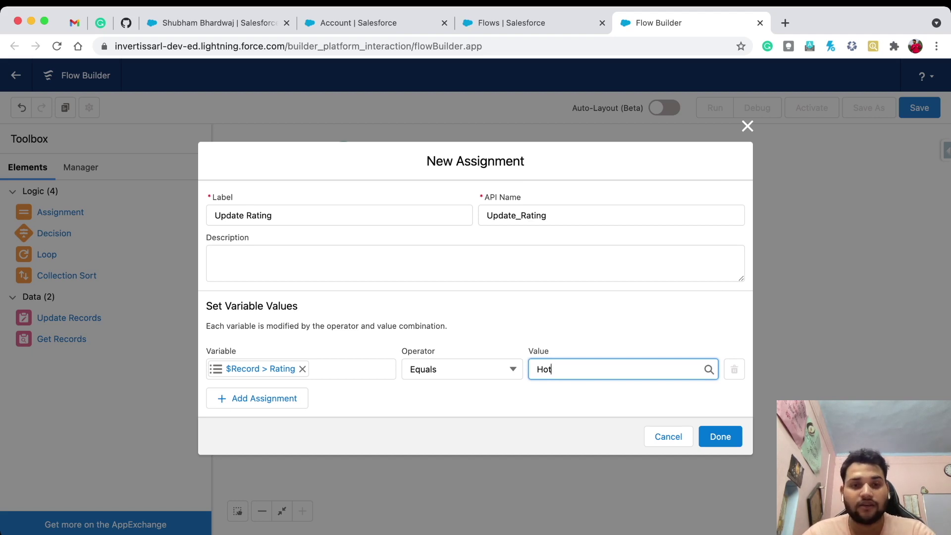
pyautogui.click(720, 436)
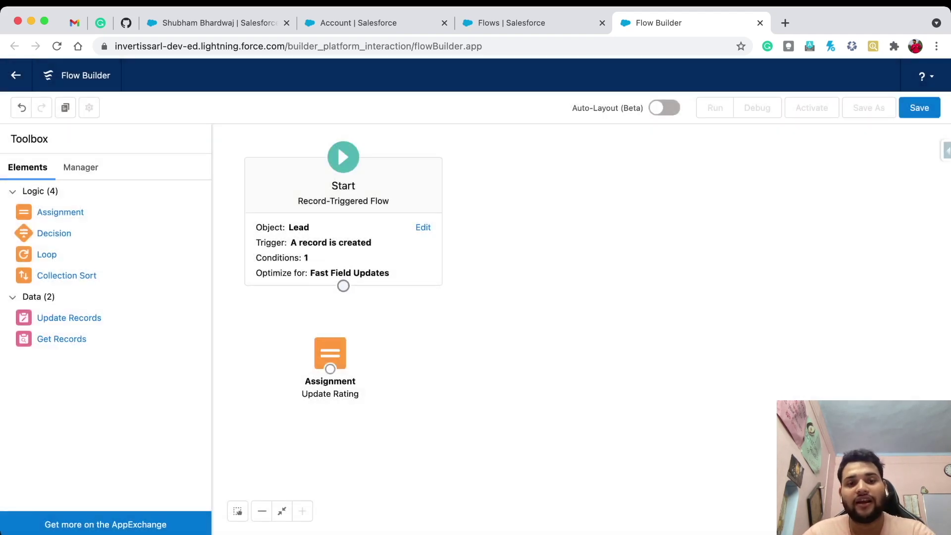
# Connect Start to Update Rating and enter the flow label 'Rating of Lead to Hot'
pyautogui.moveTo(344, 285)
pyautogui.mouseDown()
pyautogui.moveTo(330, 353)
pyautogui.moveTo(343, 354)
pyautogui.mouseUp()
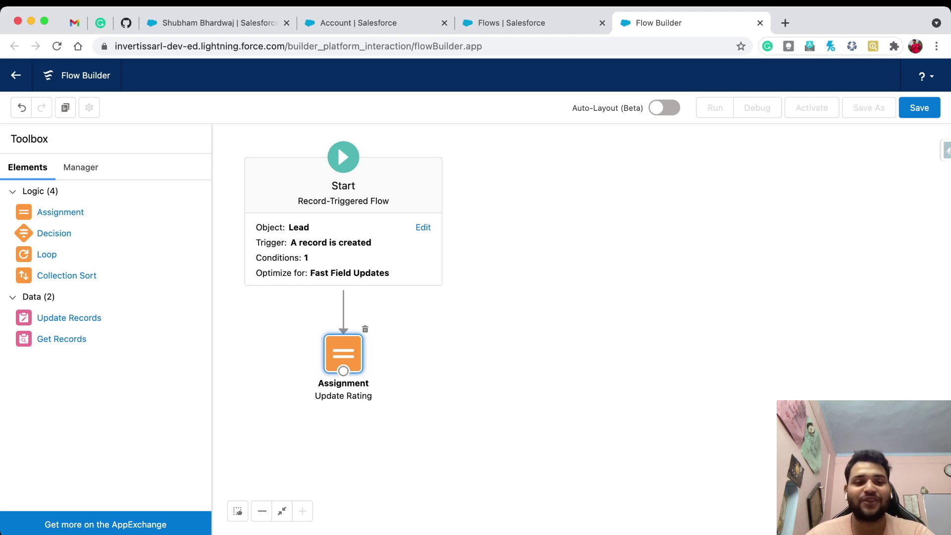
pyautogui.hotkey('ctrl', 's')
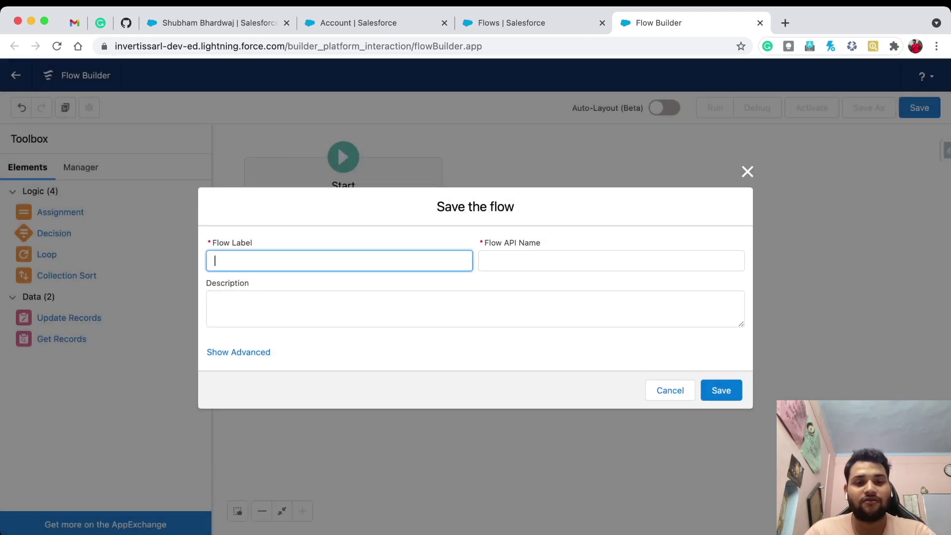
pyautogui.write('C')
pyautogui.press('BackSpace')
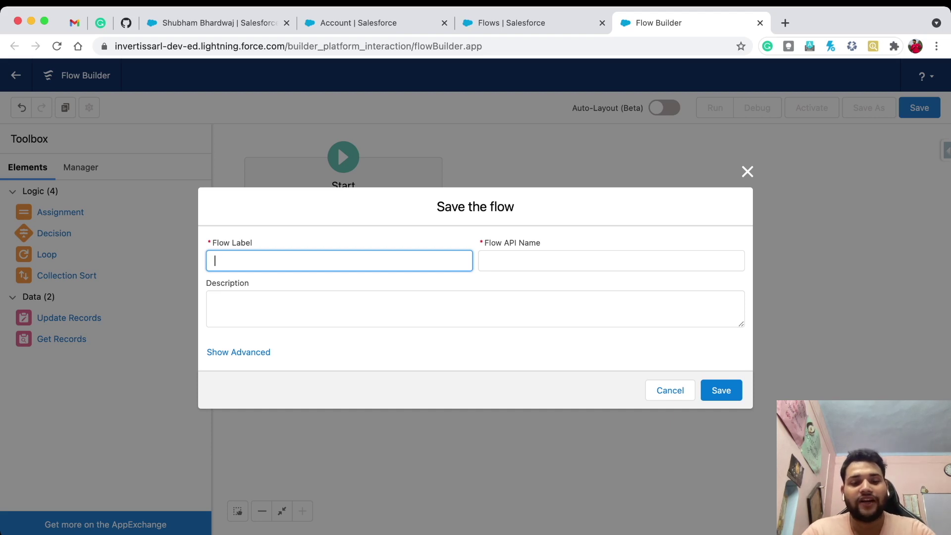
pyautogui.write('Ra')
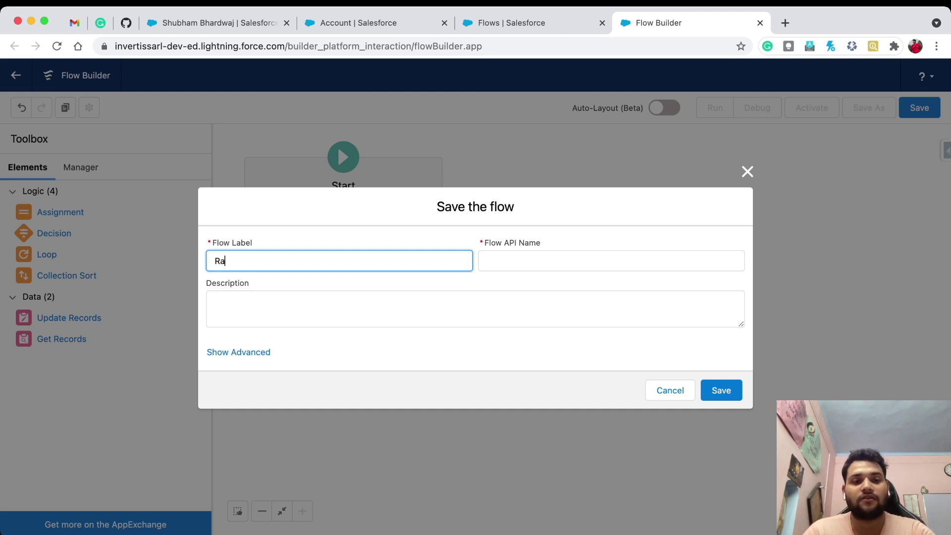
pyautogui.write('ting')
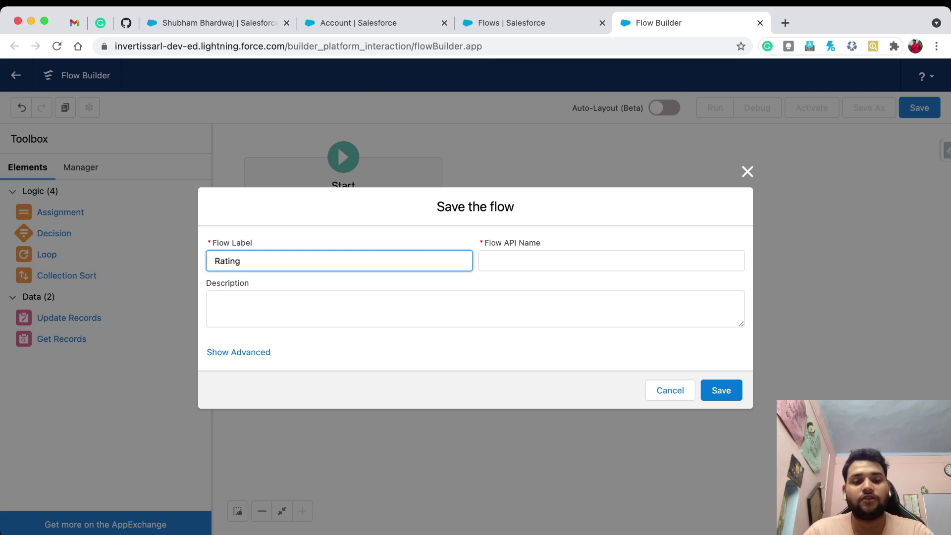
pyautogui.write(' of lEAD')
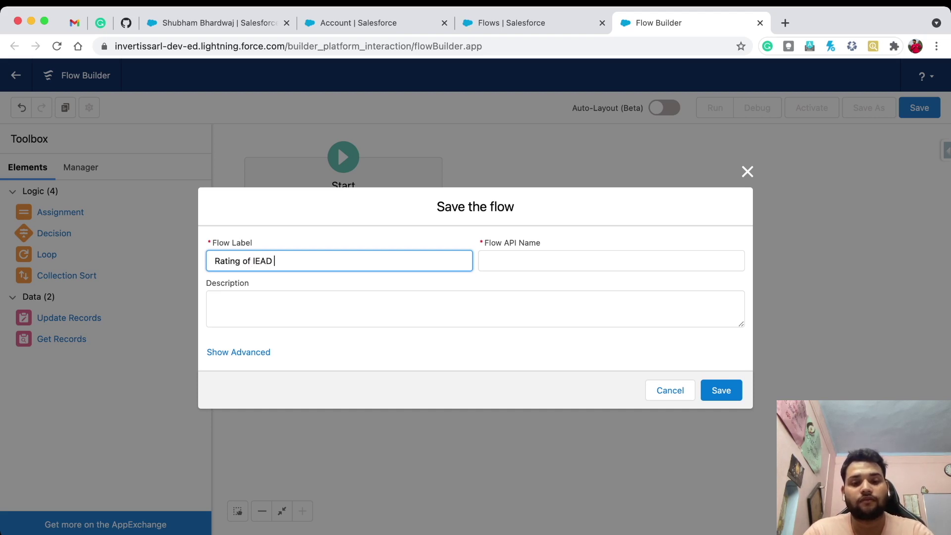
pyautogui.press('BackSpace')
pyautogui.press('BackSpace')
pyautogui.press('BackSpace')
pyautogui.write('Lea')
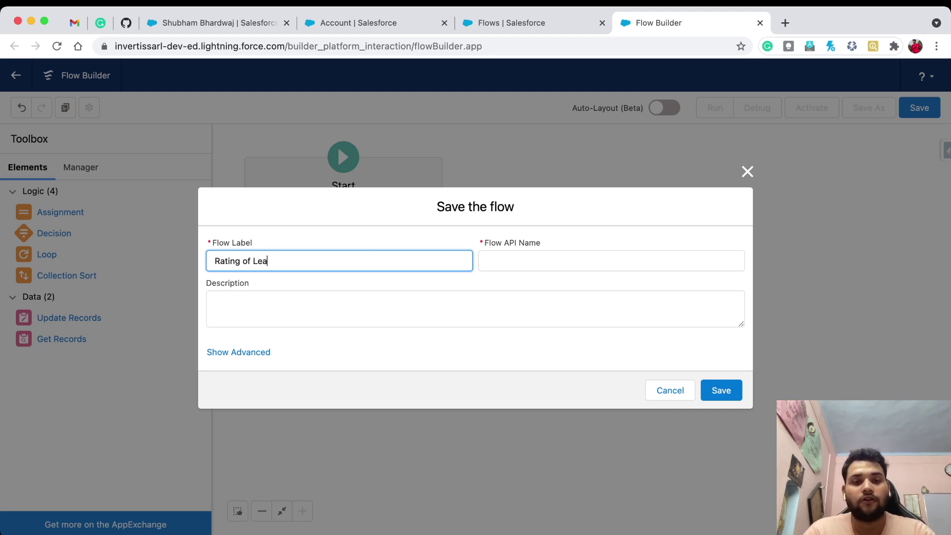
pyautogui.write('d to JHo')
pyautogui.press('BackSpace')
pyautogui.press('BackSpace')
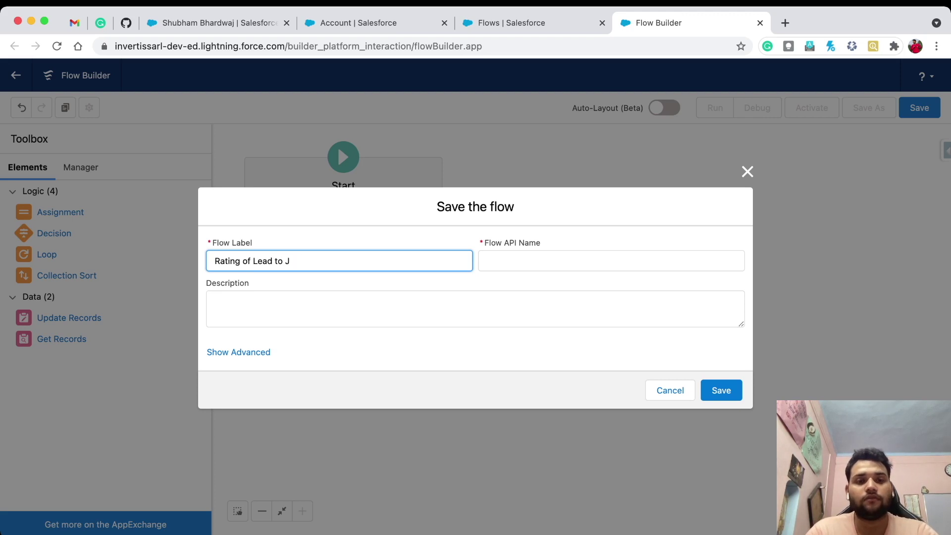
pyautogui.press('BackSpace')
pyautogui.write('Hot')
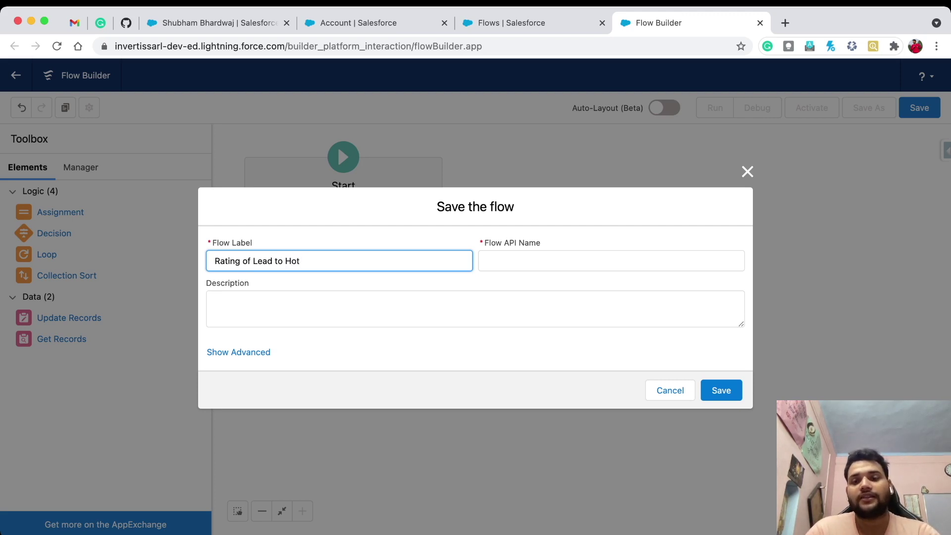
# Save the flow 'Rating of Lead to Hot' with an auto-filled API name and activate it
pyautogui.press('Tab')
pyautogui.click(721, 390)
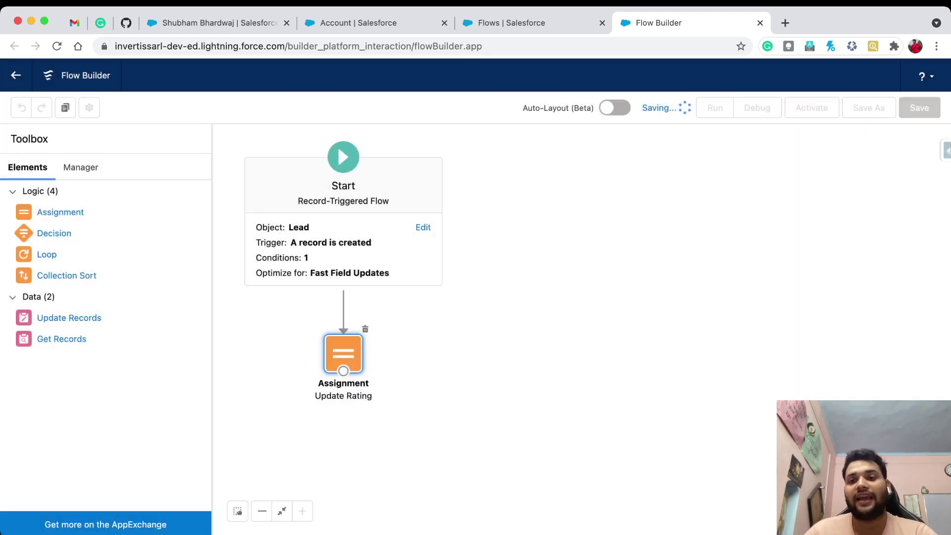
pyautogui.click(811, 108)
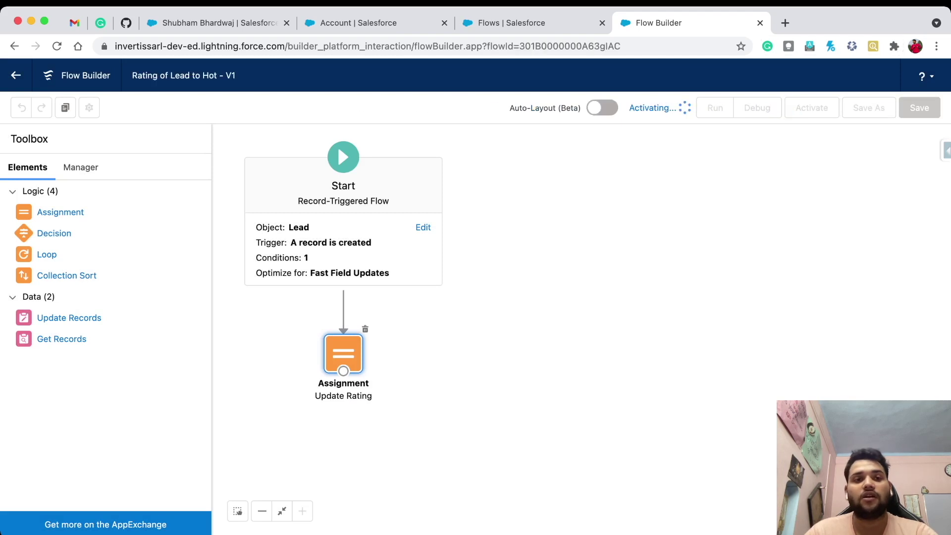
# Return to the Recently Viewed Leads list and open a blank New Lead form
pyautogui.click(220, 23)
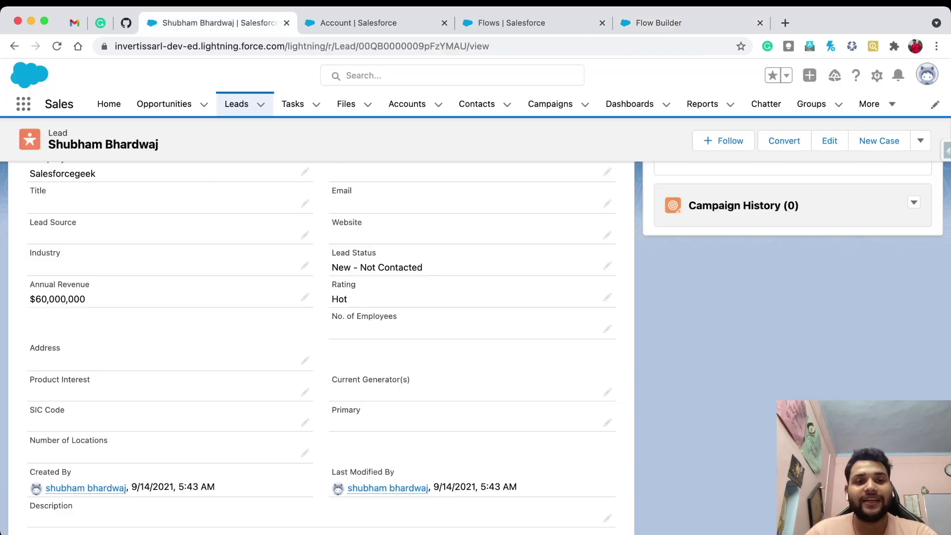
pyautogui.click(236, 104)
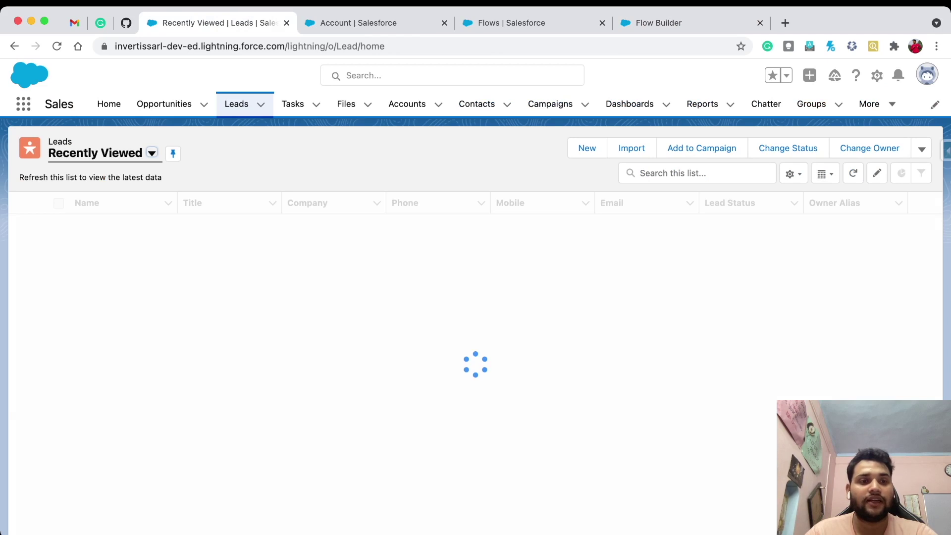
pyautogui.click(151, 153)
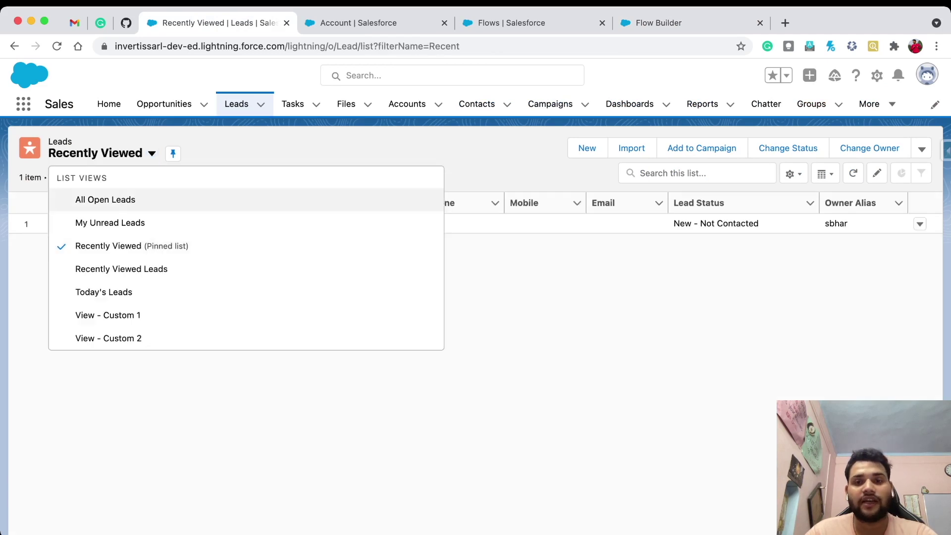
pyautogui.press('Escape')
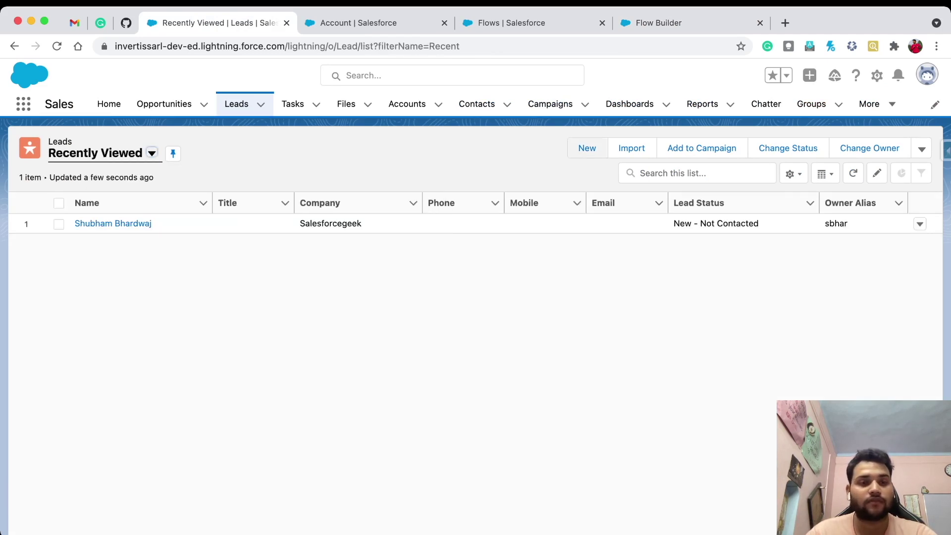
pyautogui.click(587, 147)
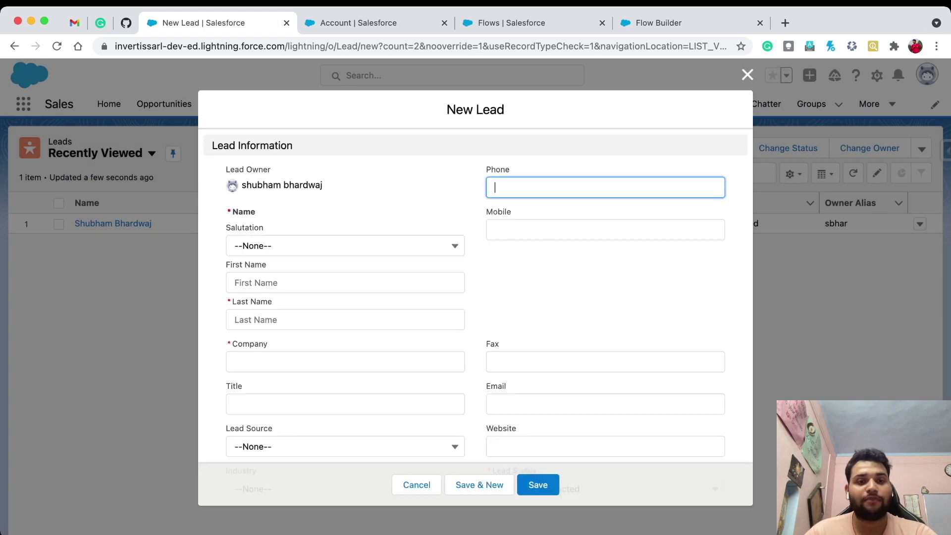
pyautogui.press('Tab')
pyautogui.press('Tab')
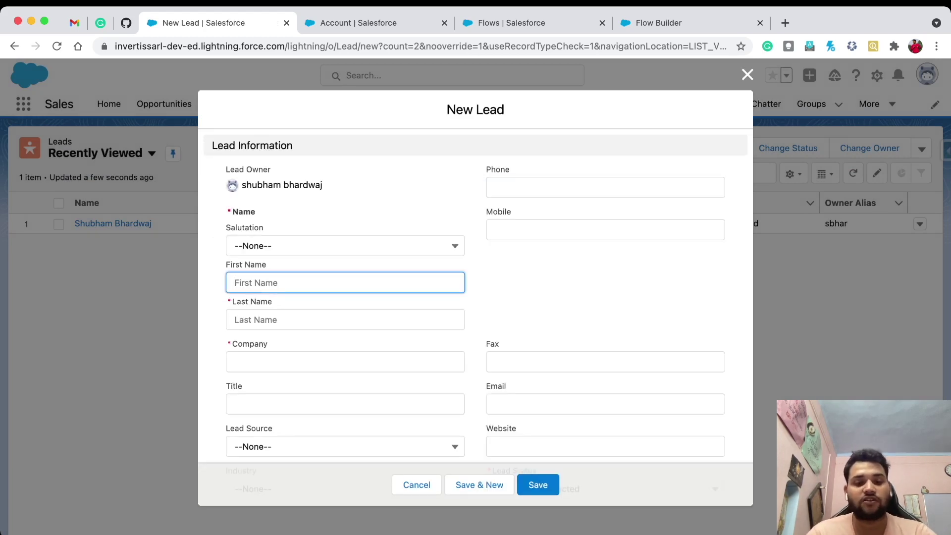
pyautogui.write('Amith')
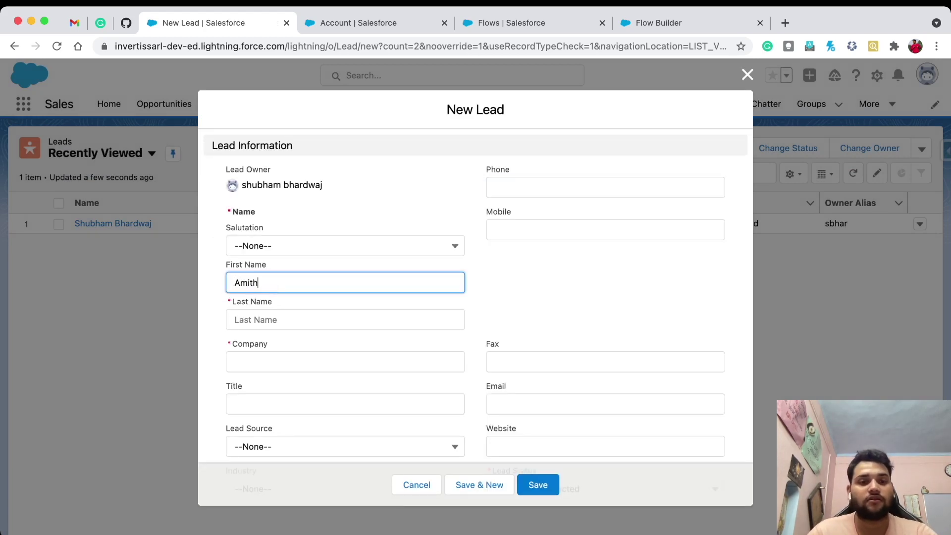
pyautogui.press('Tab')
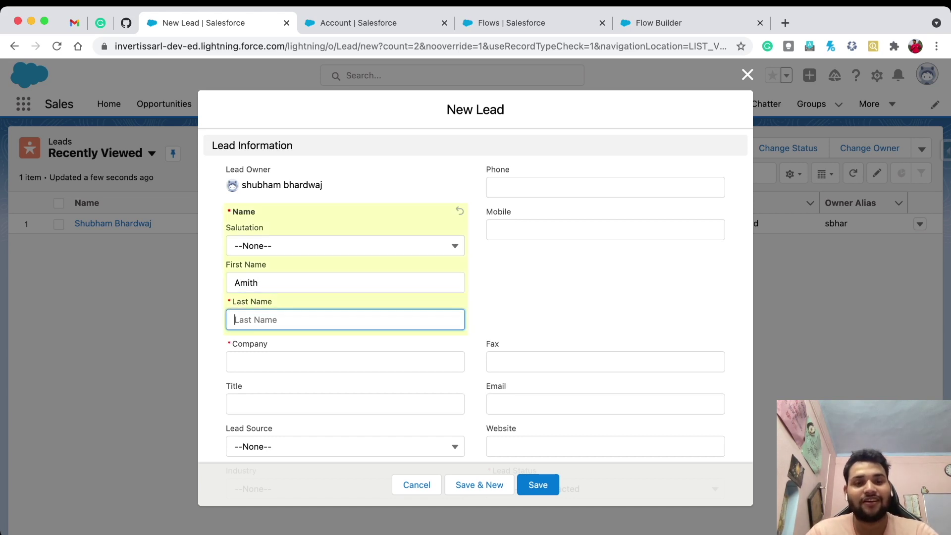
pyautogui.write('Singh')
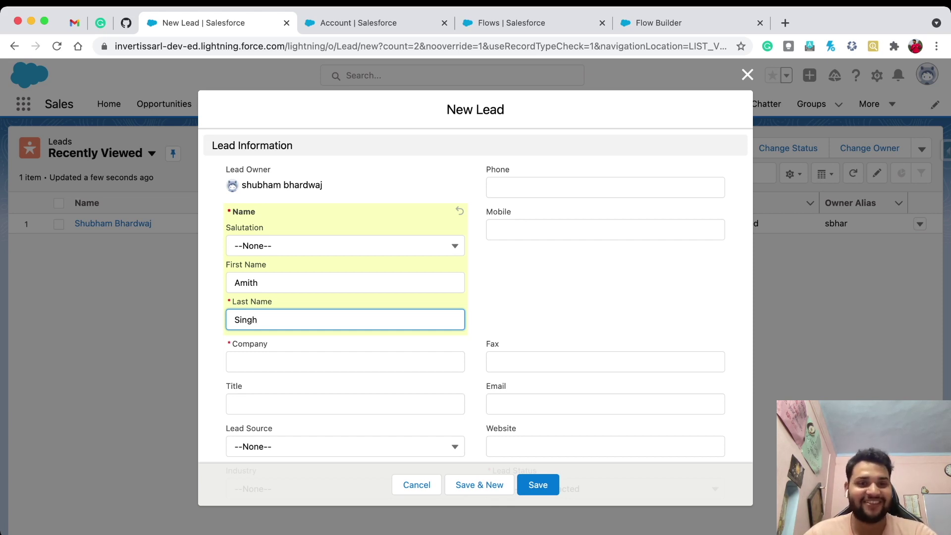
pyautogui.click(257, 282)
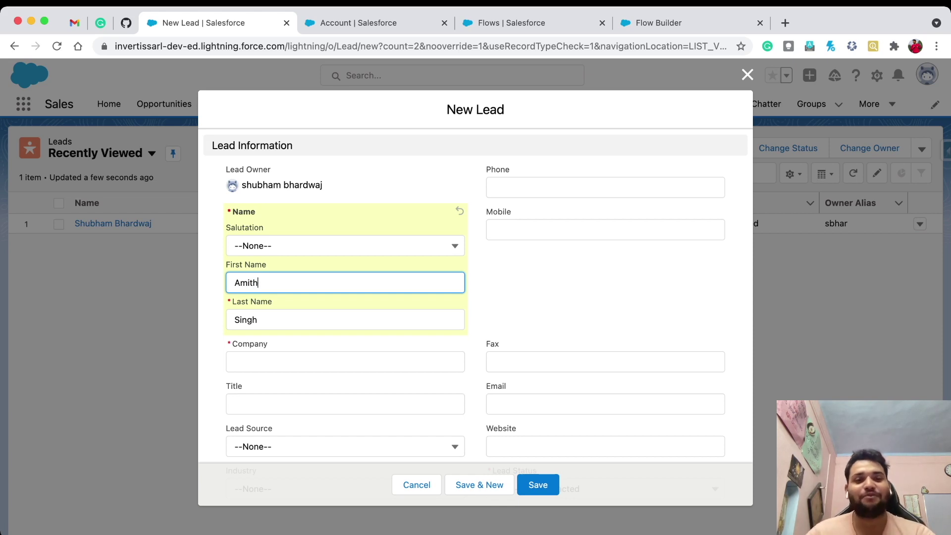
pyautogui.press('Tab')
pyautogui.press('Tab')
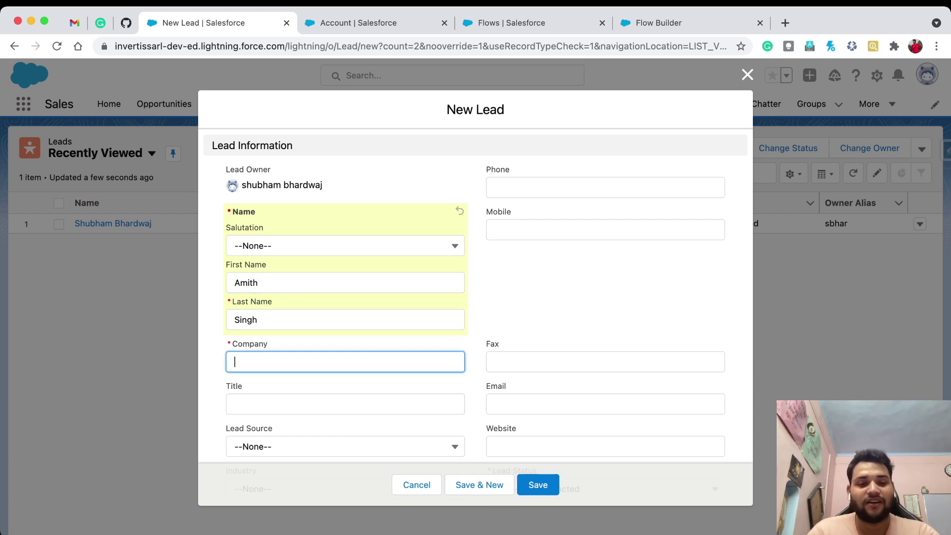
pyautogui.write('Tec')
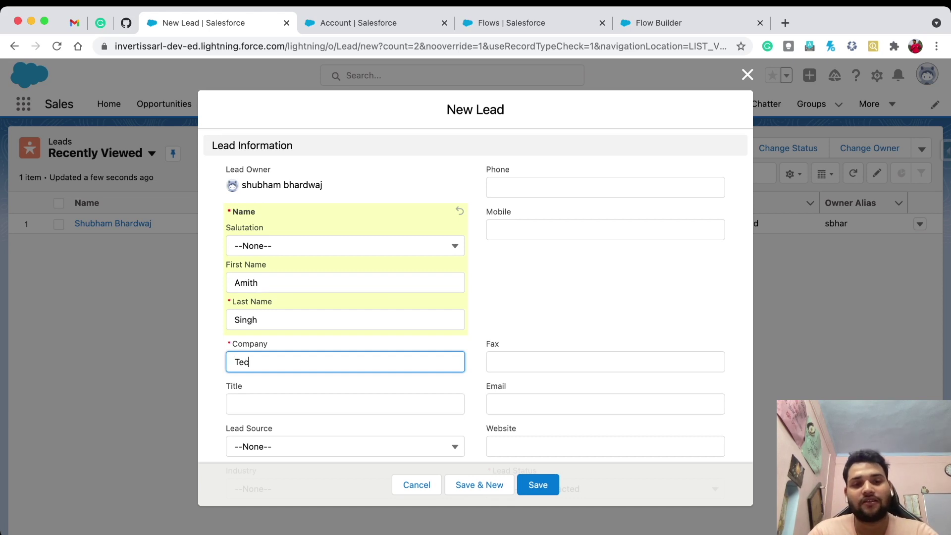
pyautogui.write('hfuge')
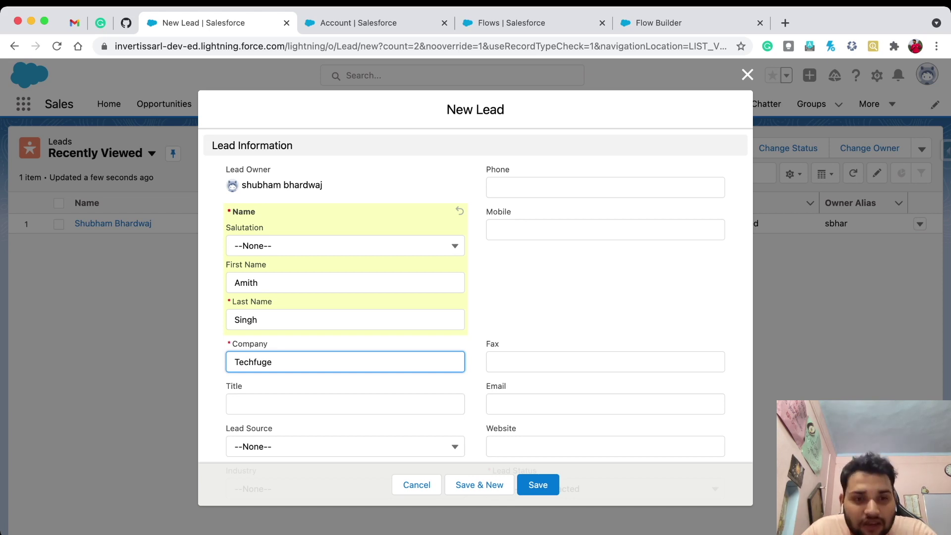
pyautogui.scroll(-3, 475, 282)
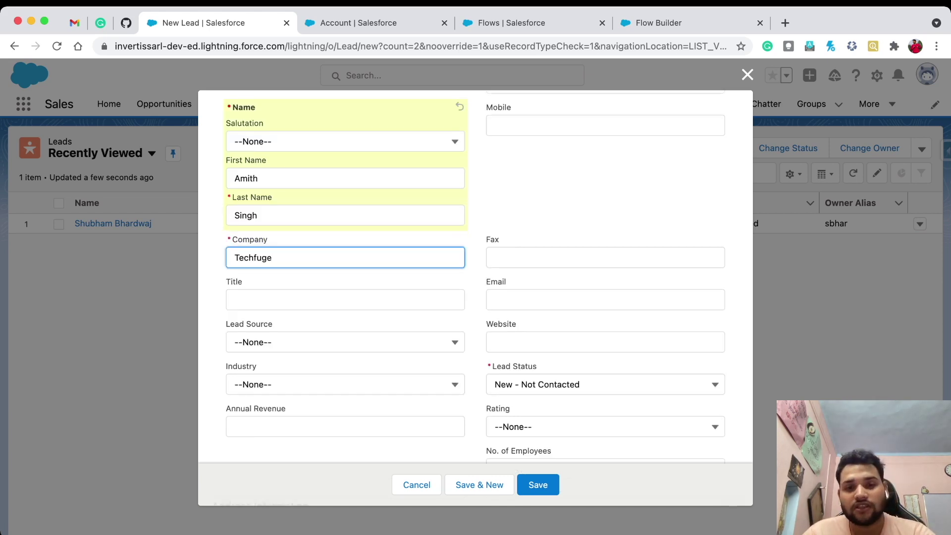
pyautogui.scroll(-2, 475, 283)
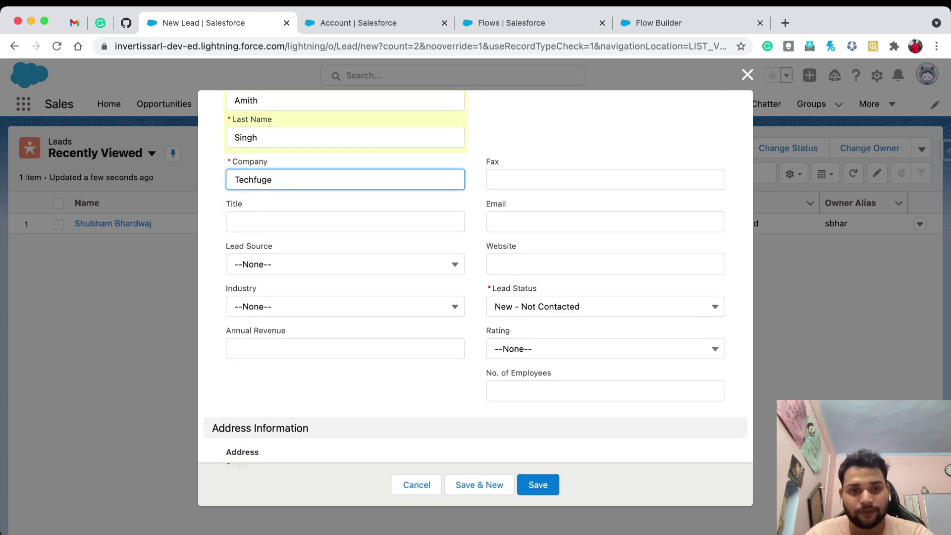
pyautogui.scroll(5, 476, 283)
pyautogui.scroll(-4, 475, 282)
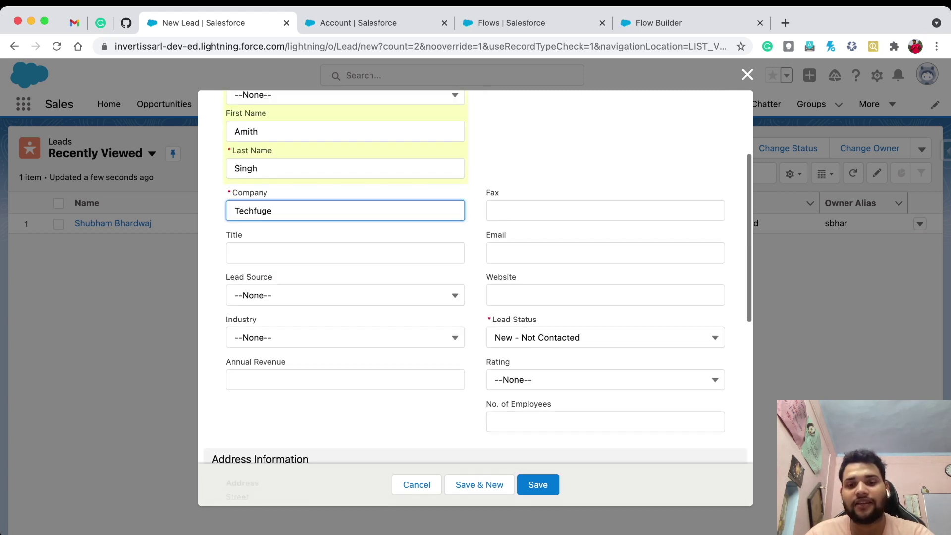
pyautogui.click(538, 485)
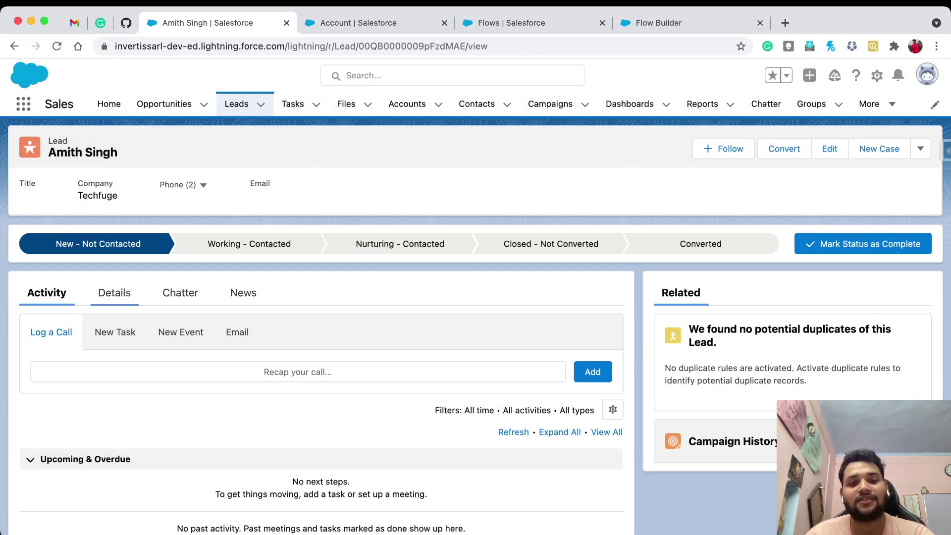
pyautogui.click(113, 294)
pyautogui.scroll(-3, 114, 293)
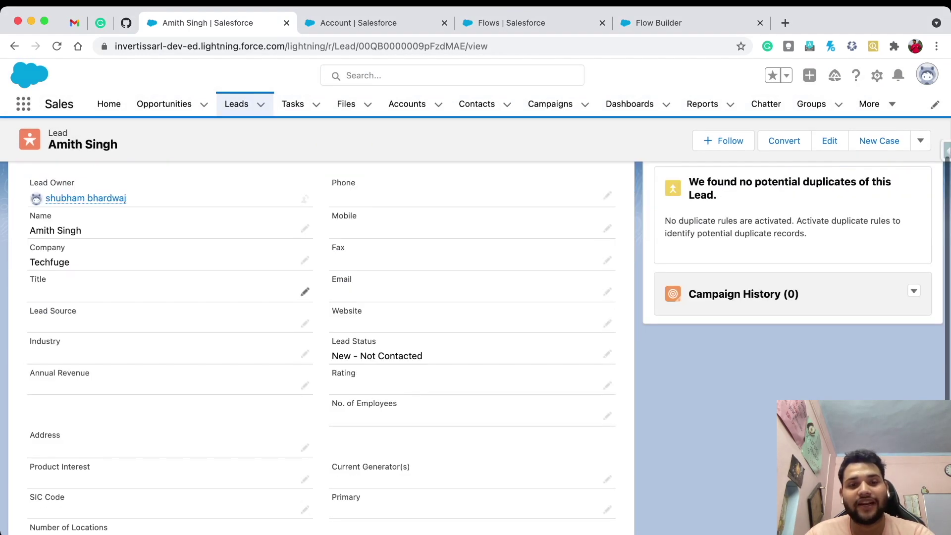
pyautogui.scroll(-2, 304, 290)
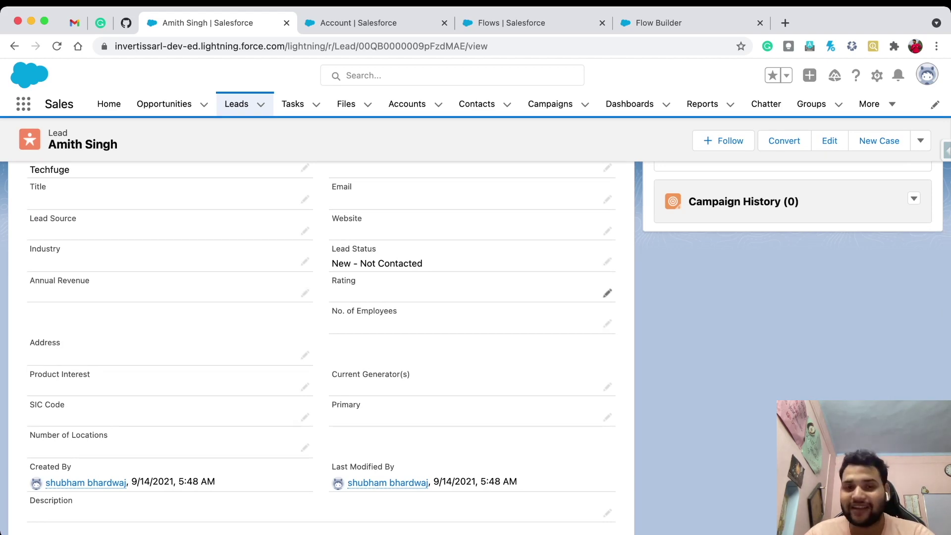
pyautogui.scroll(5, 476, 335)
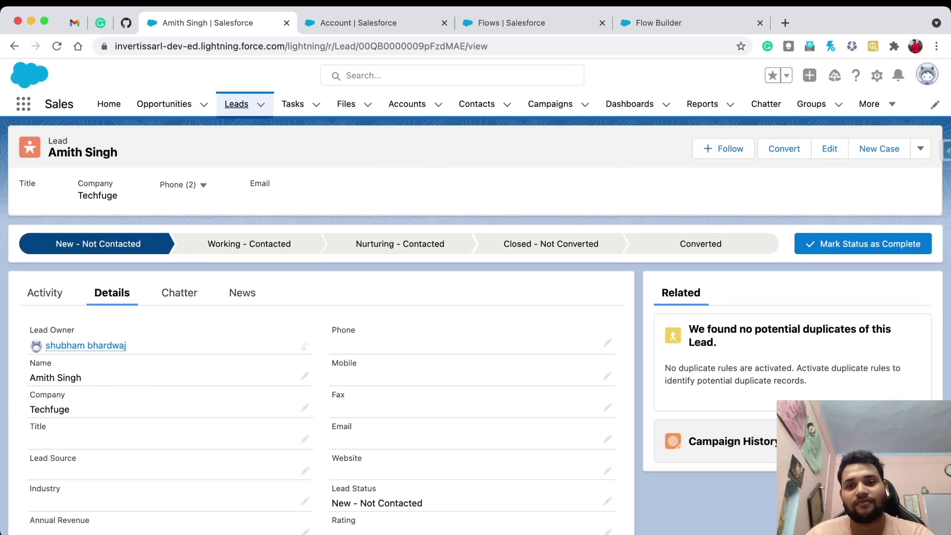
pyautogui.click(236, 104)
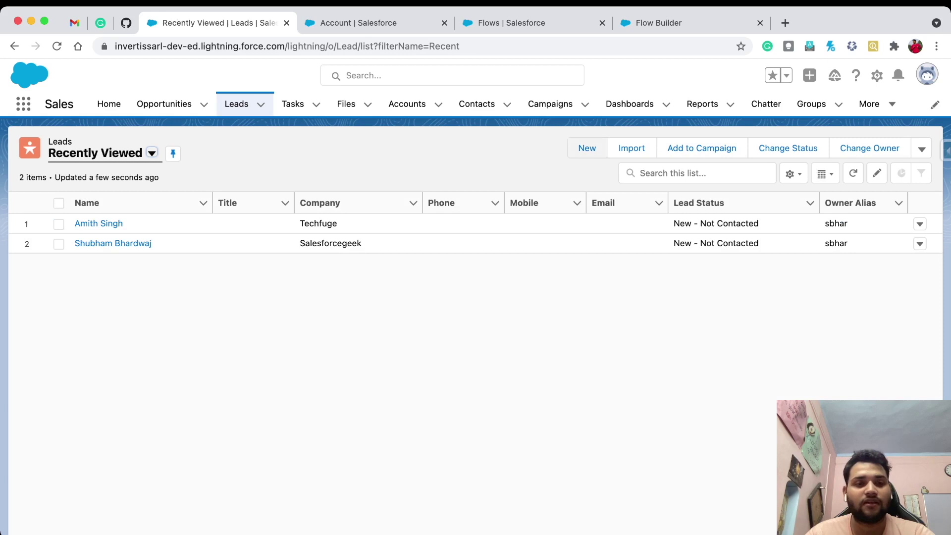
pyautogui.click(587, 148)
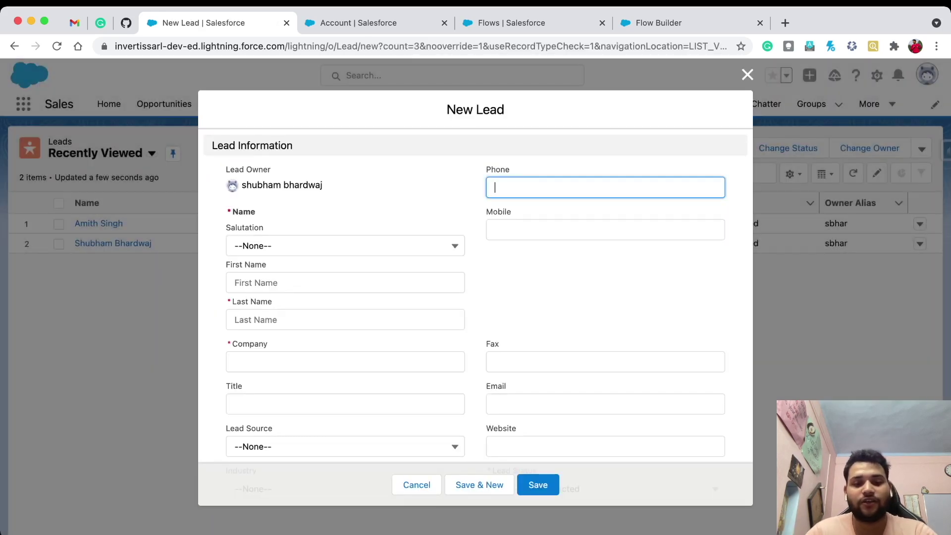
# Enter lead Shubham Sharma with company SalesforceGeek
pyautogui.click(346, 283)
pyautogui.write('Shubha')
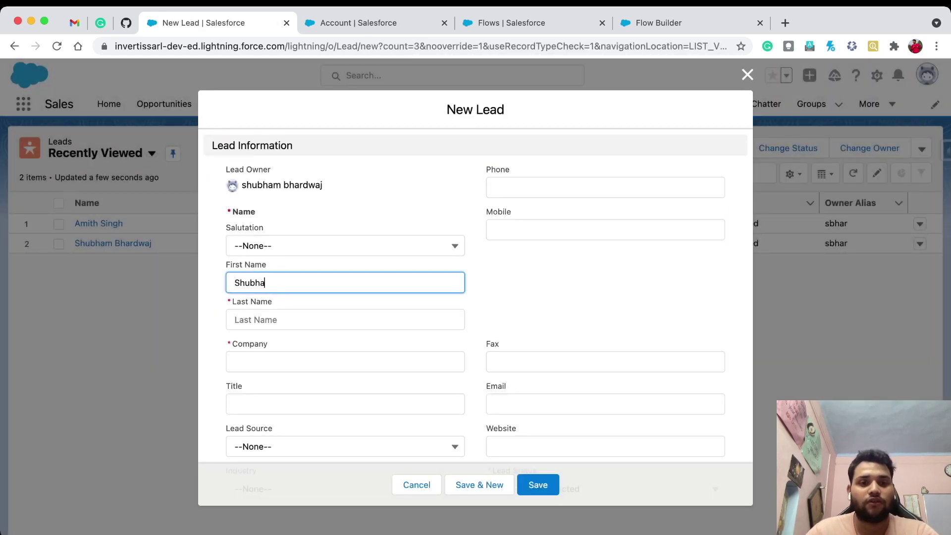
pyautogui.write('m')
pyautogui.press('Tab')
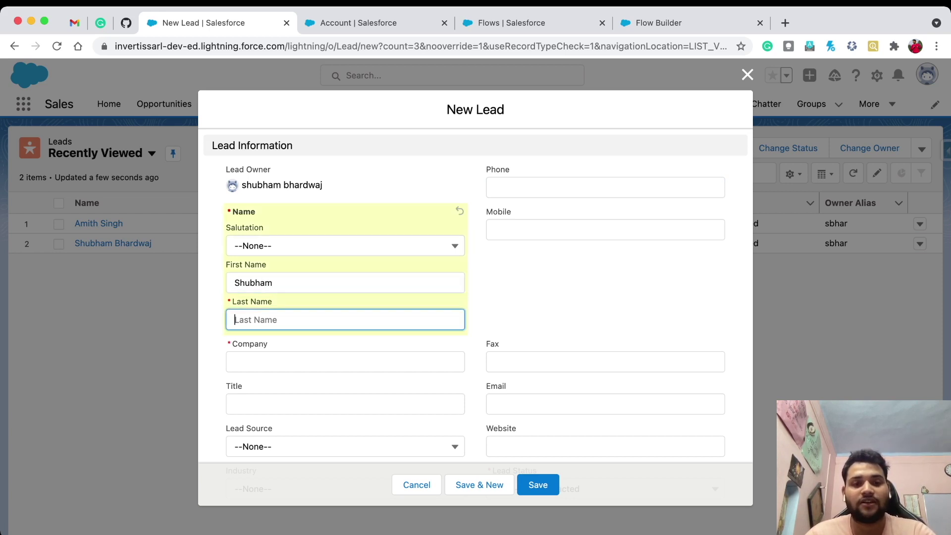
pyautogui.write('Sharma')
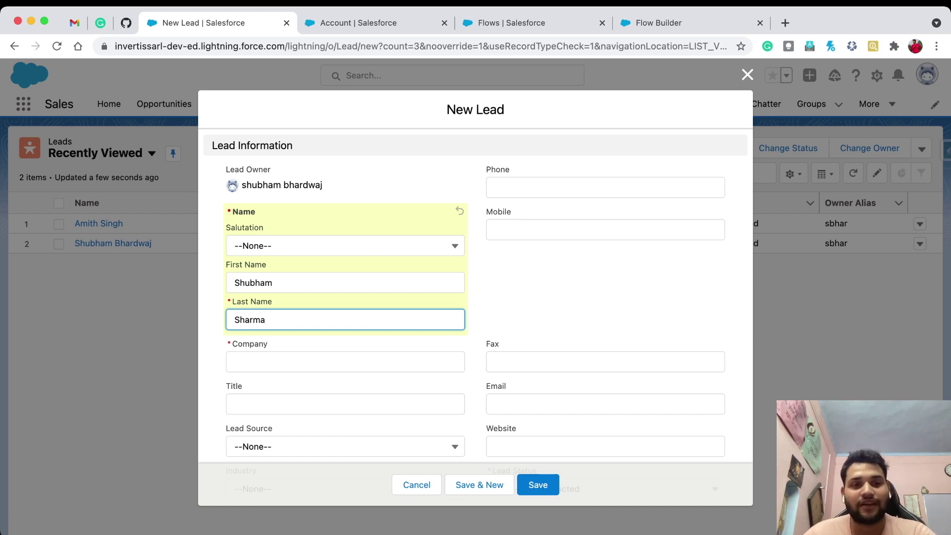
pyautogui.press('Tab')
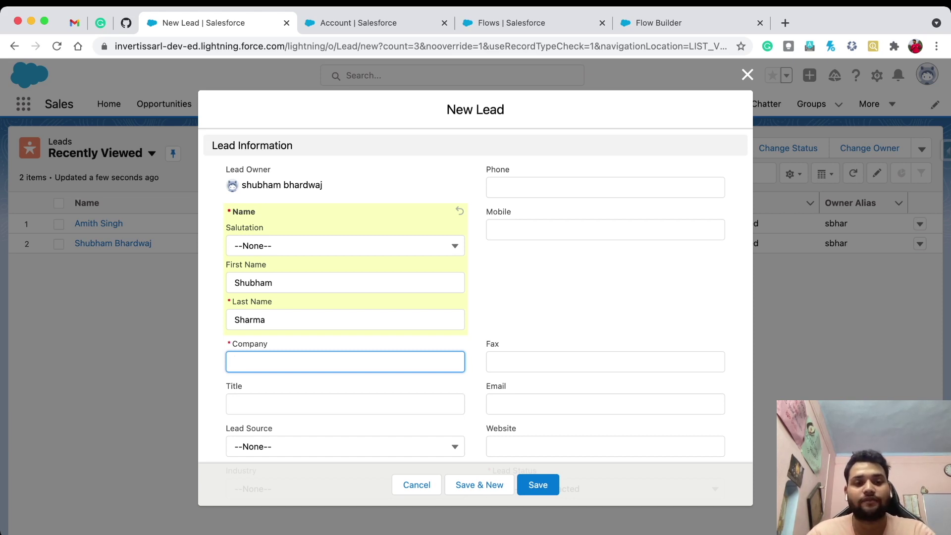
pyautogui.write('sa')
pyautogui.press('BackSpace')
pyautogui.press('BackSpace')
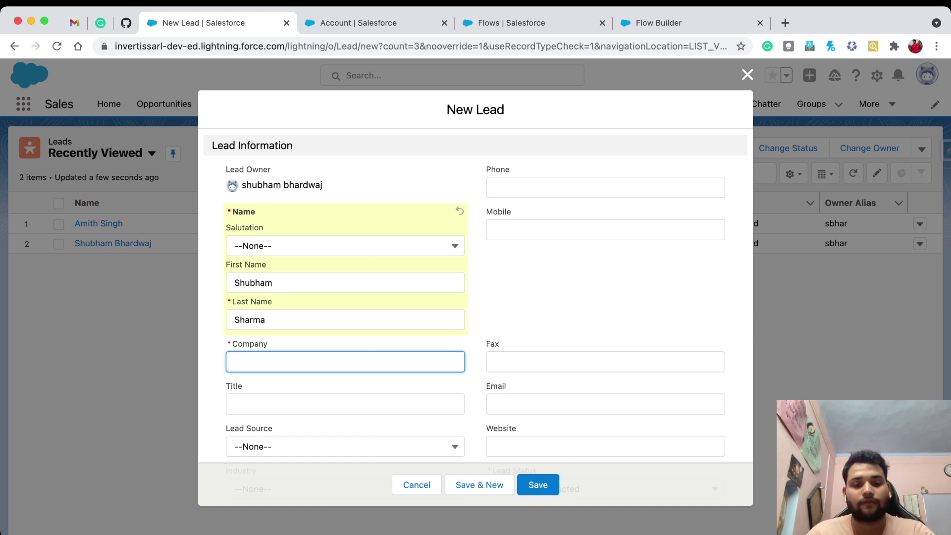
pyautogui.write('Salesfor')
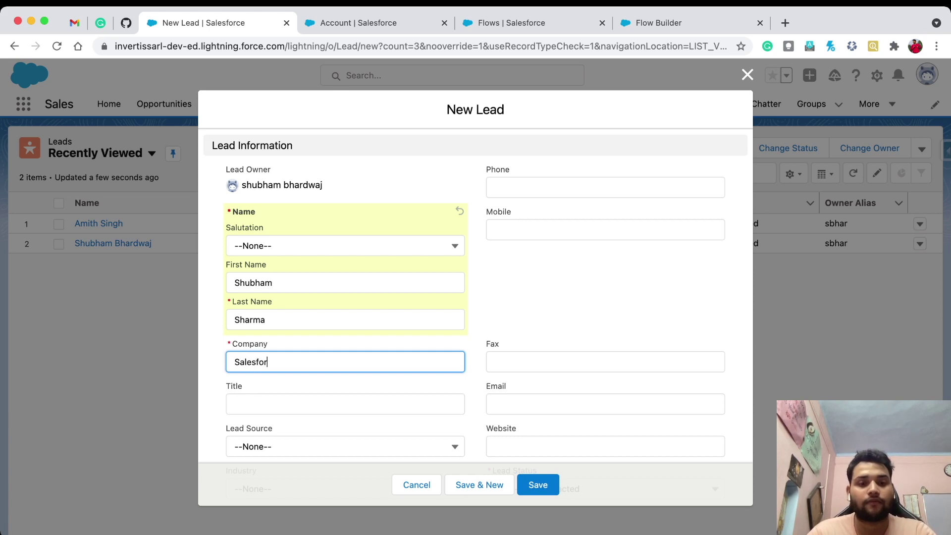
pyautogui.write('ceGeek')
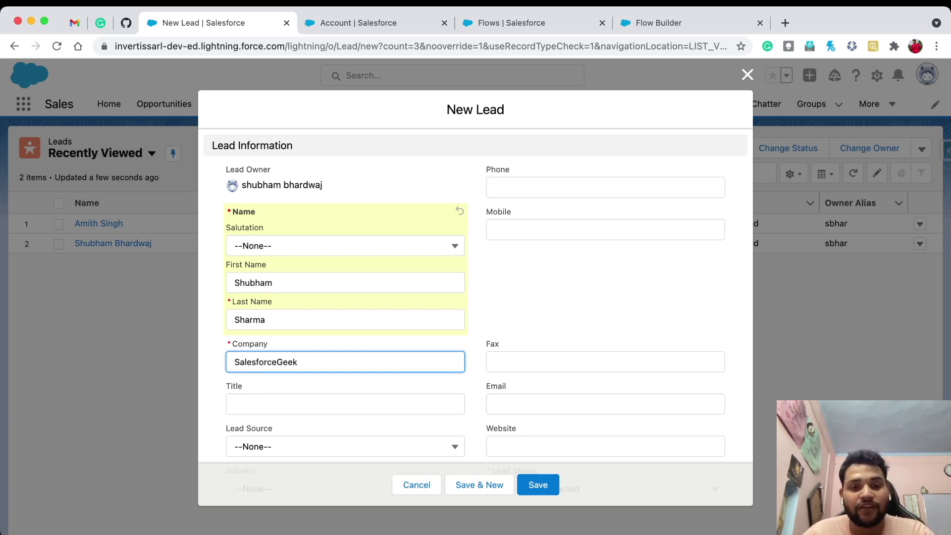
pyautogui.scroll(-3, 476, 297)
# Set annual revenue to 70000000, leave Rating as --None--, and save the lead
pyautogui.click(345, 377)
pyautogui.write('7')
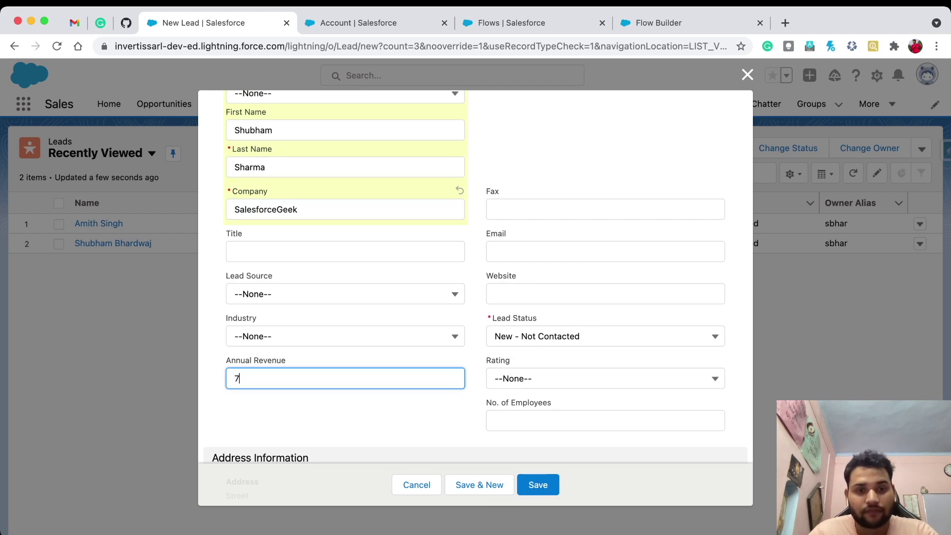
pyautogui.write('00000')
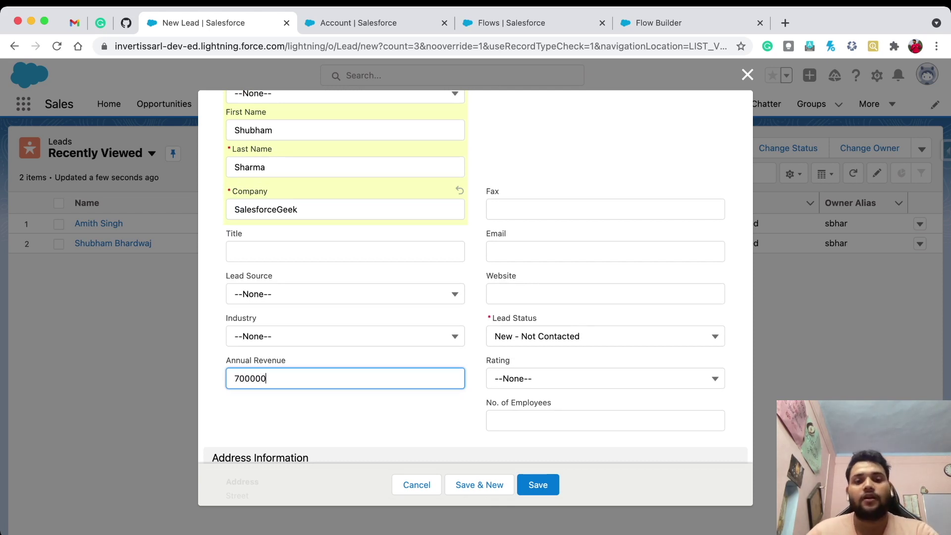
pyautogui.write('00')
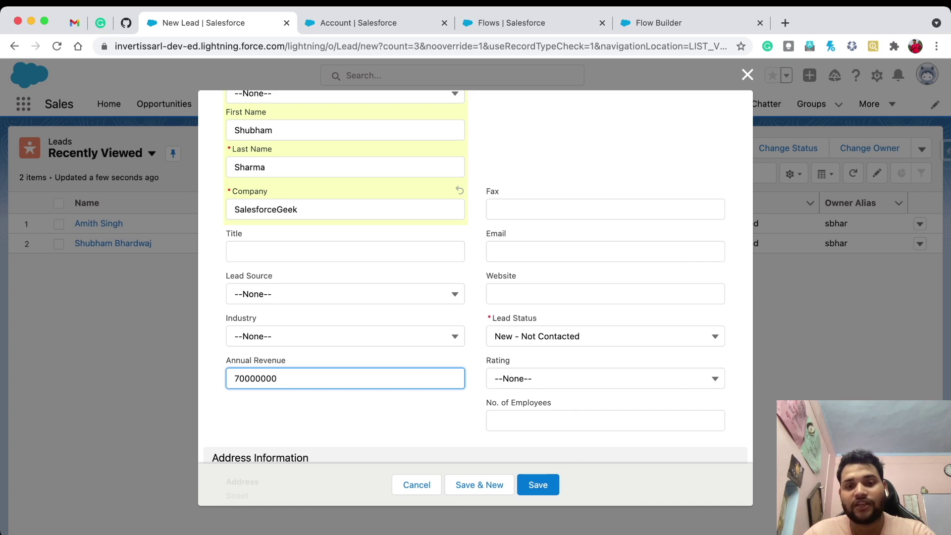
pyautogui.press('Tab')
pyautogui.press('Down')
pyautogui.press('Escape')
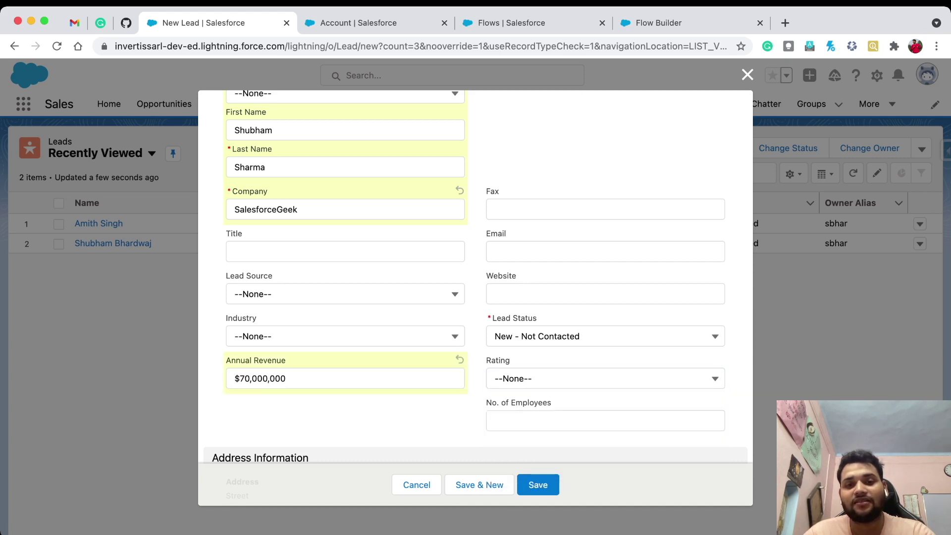
pyautogui.scroll(3, 475, 297)
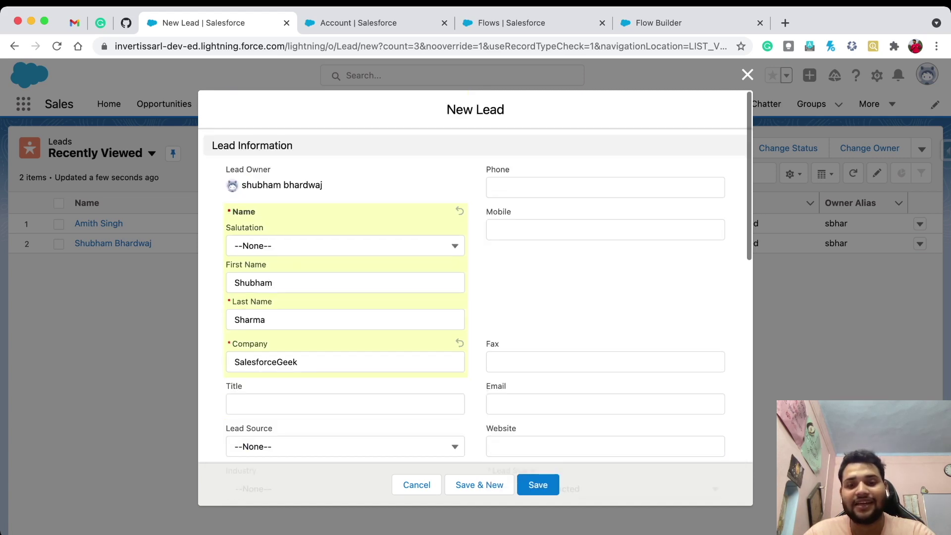
pyautogui.scroll(-2, 476, 298)
pyautogui.scroll(-3, 476, 297)
pyautogui.scroll(-10, 475, 297)
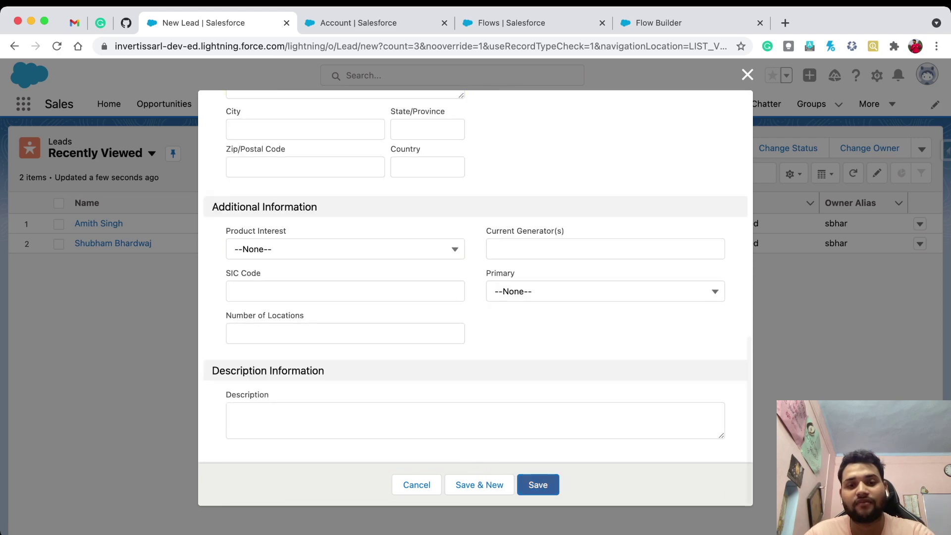
pyautogui.click(538, 485)
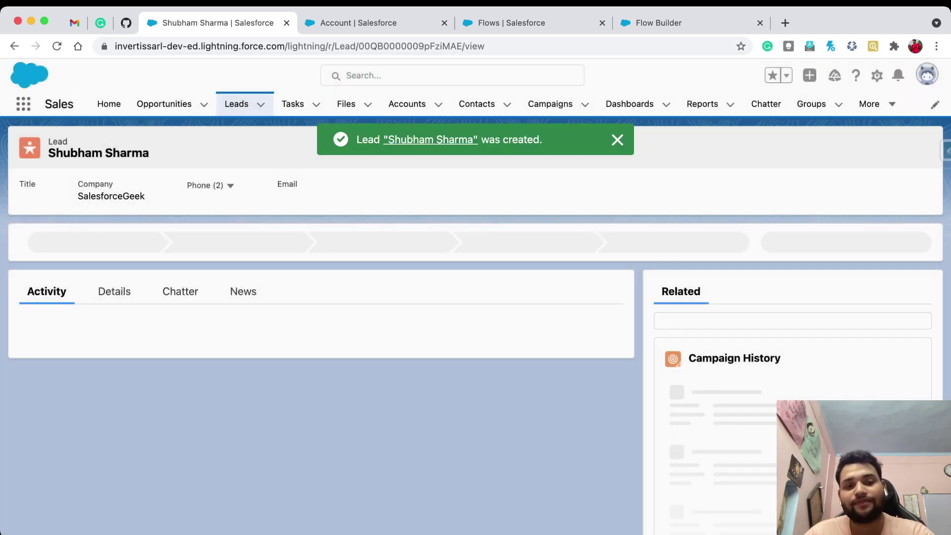
pyautogui.click(113, 291)
pyautogui.scroll(-2, 320, 334)
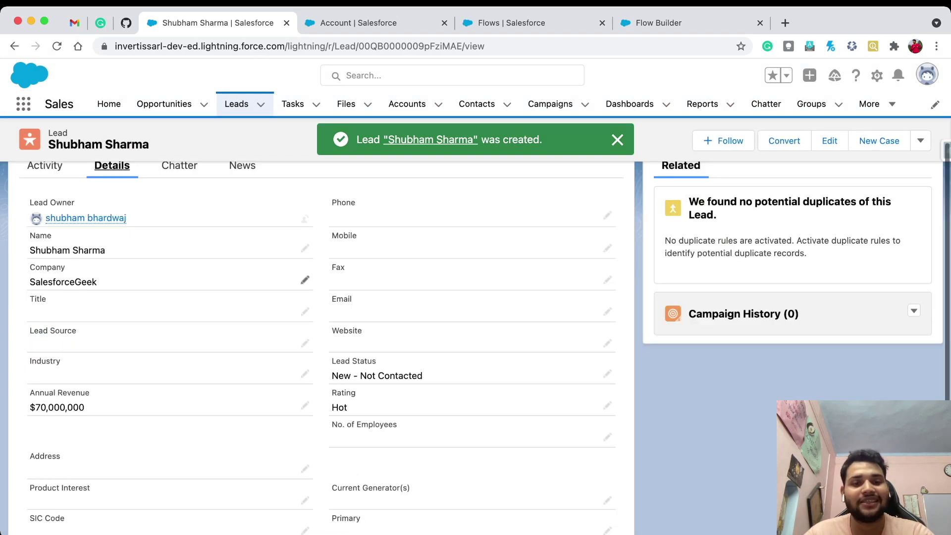